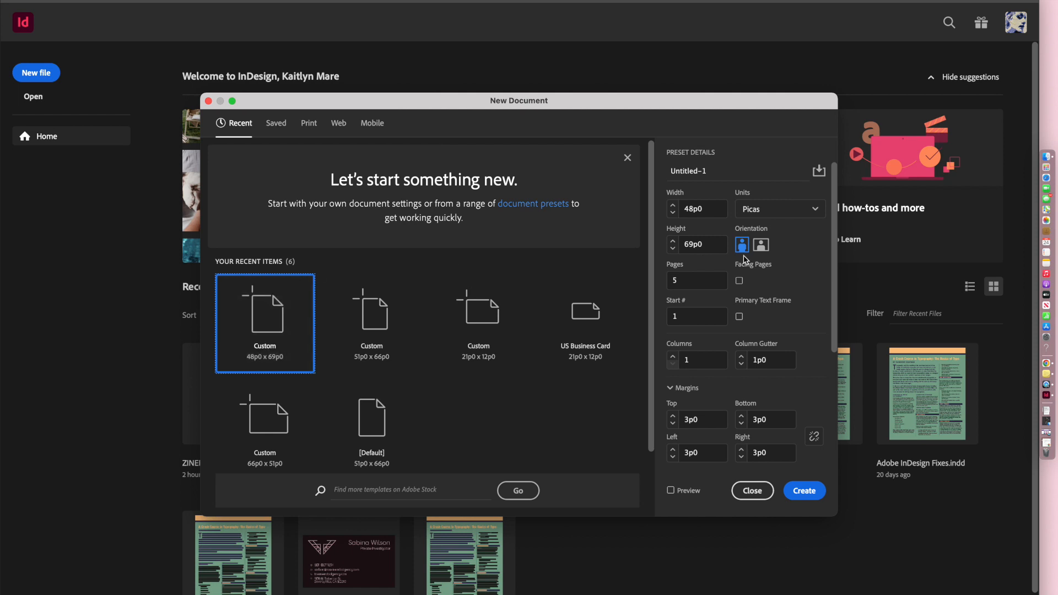
- Create a one-page document with units in inches, sized 8 × 11.5 in, without facing pages
click(816, 208)
click(803, 271)
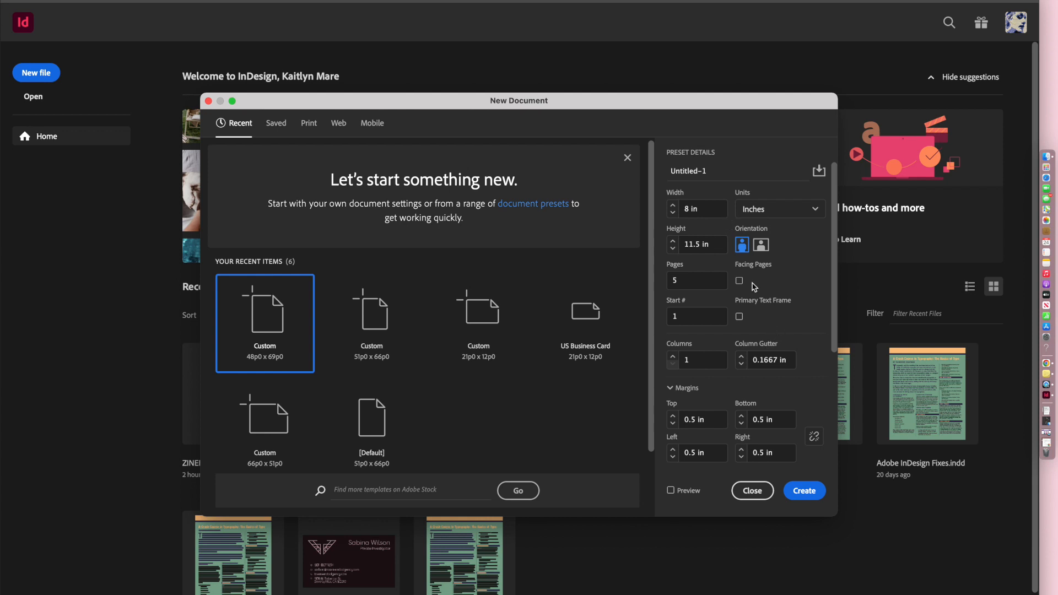
click(677, 282)
click(766, 288)
click(795, 491)
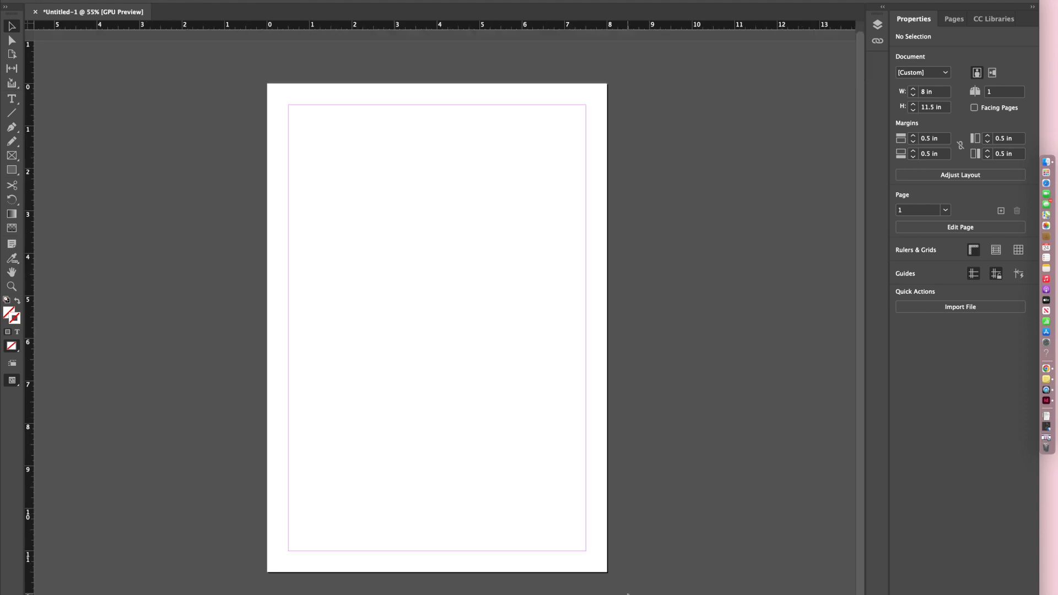
- Place the 4fa710d2…edc1b.jpg cloud image 7 in wide between the side margins and move it up to about Y 2.19 in
scroll(534, 378, down, 1)
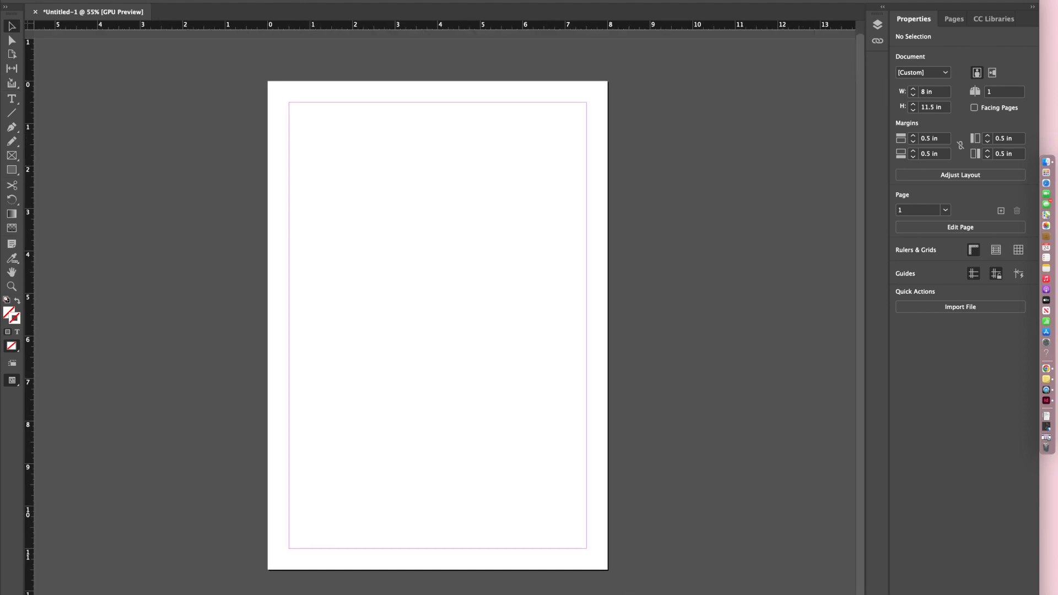
click(84, 0)
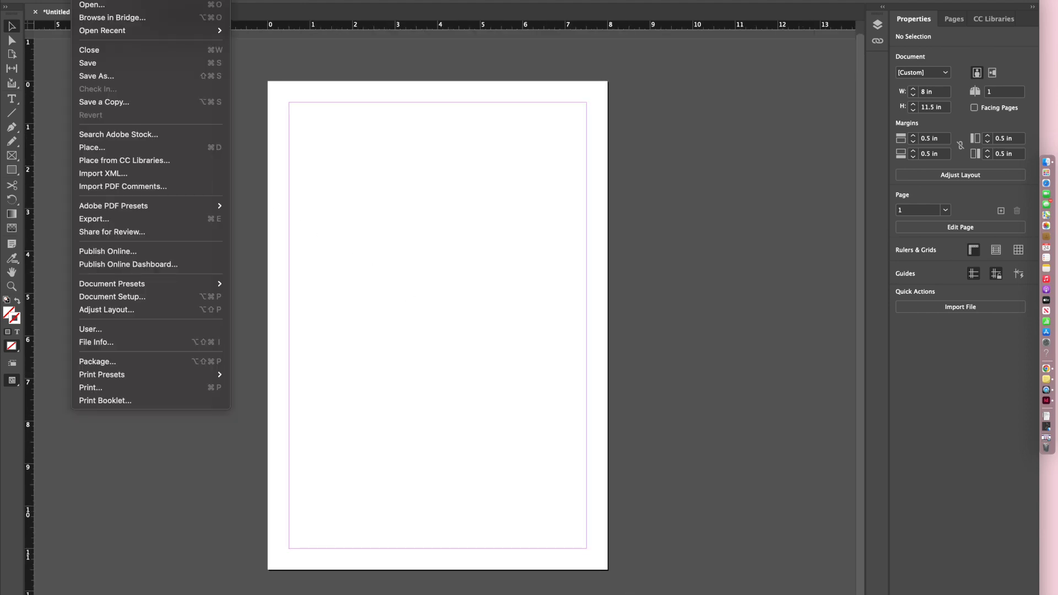
click(147, 153)
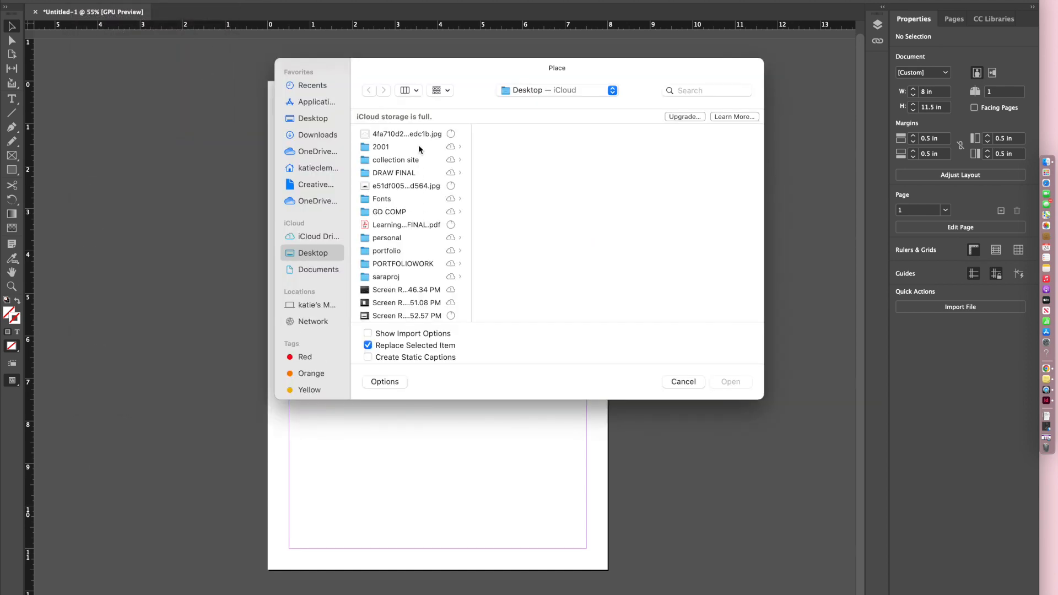
click(422, 135)
click(715, 386)
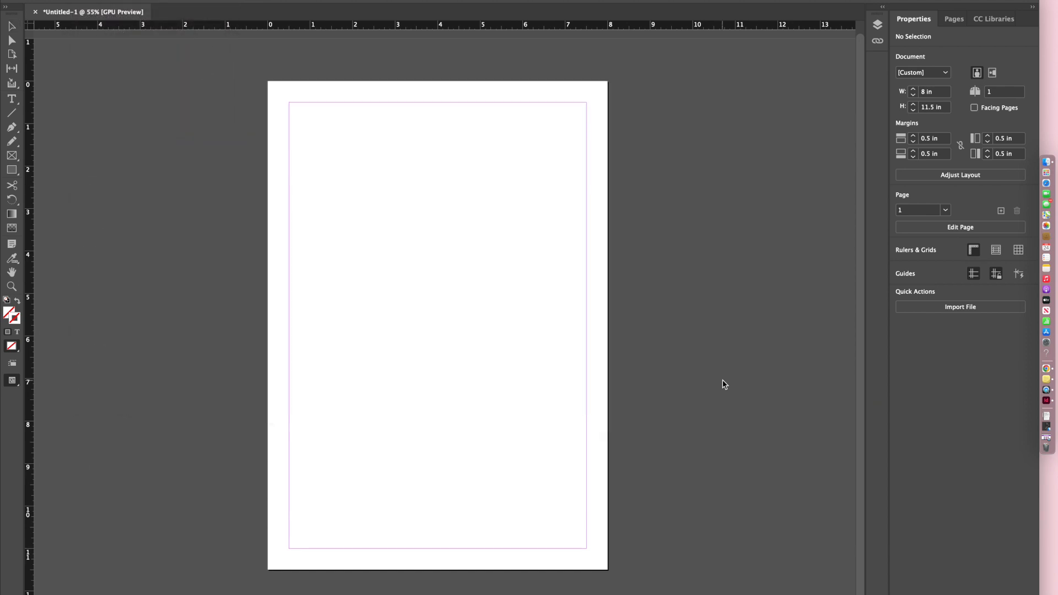
drag(289, 252, 589, 424)
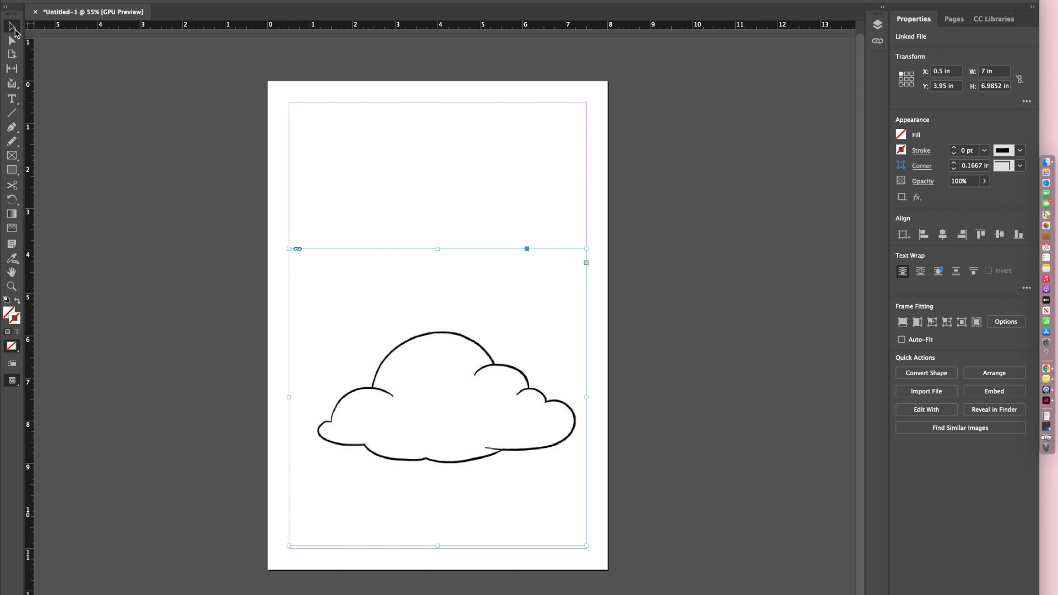
drag(405, 377, 416, 289)
click(674, 275)
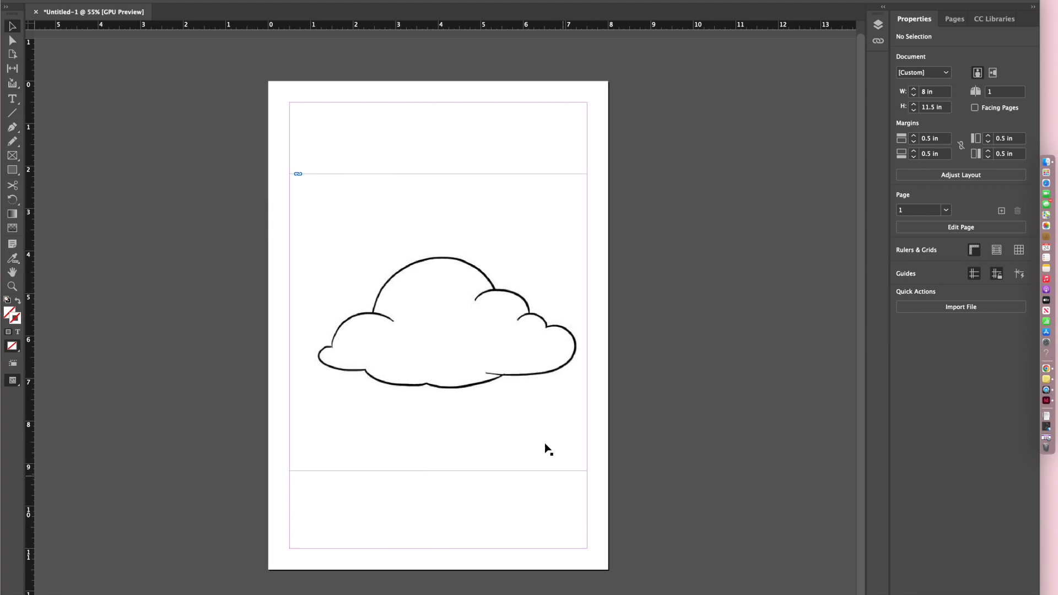
- Lock the placed cloud image so it stays fixed on the page
click(514, 377)
right_click(190, 83)
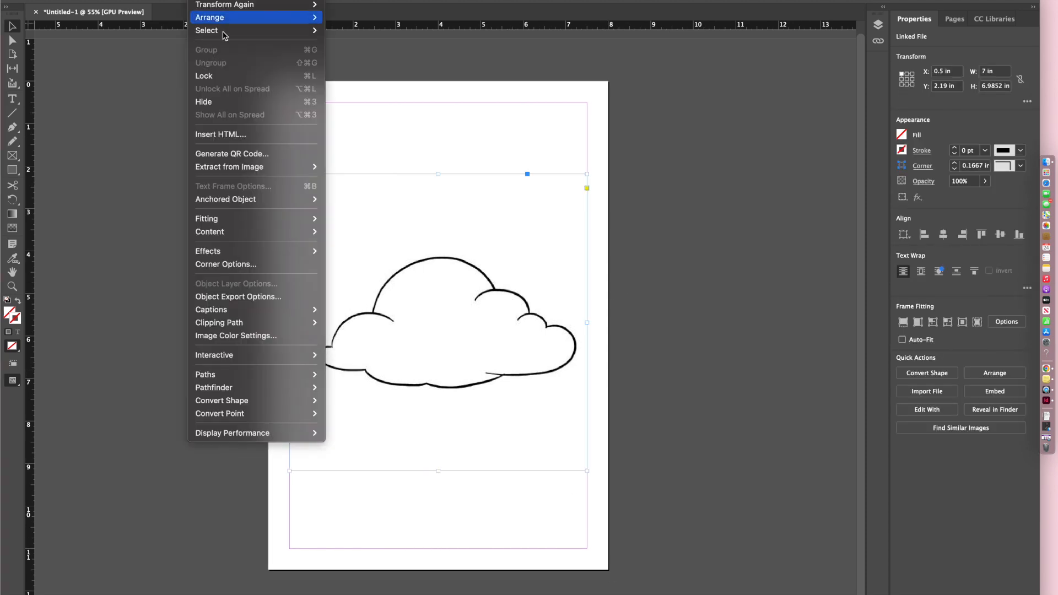
click(238, 83)
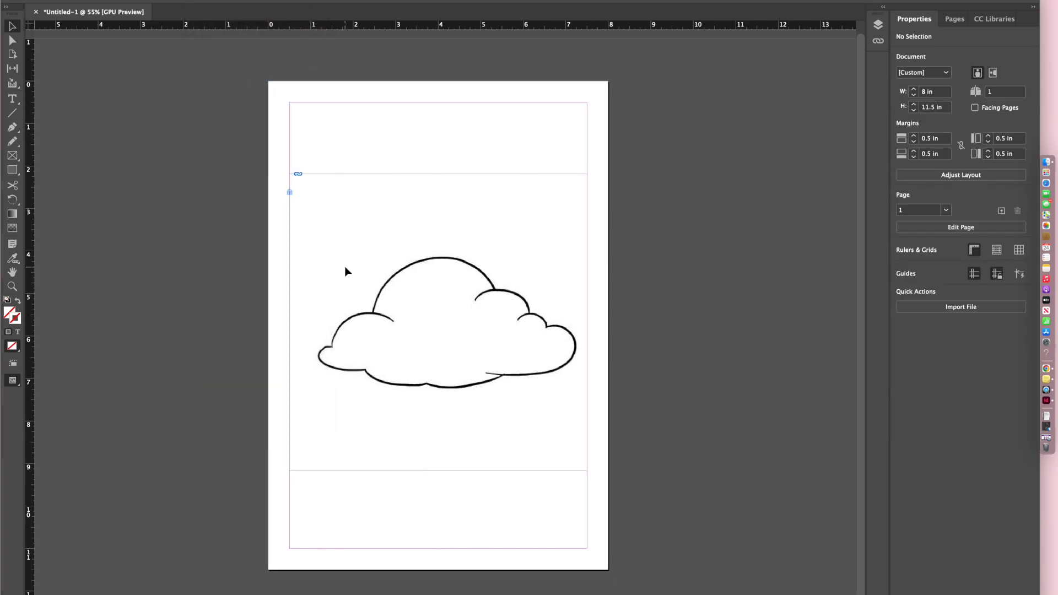
- Draw an open Pen path of short straight segments just above the cloud's upper outline, from about X 0.63 in to the right margin
click(14, 131)
scroll(384, 285, up, 3)
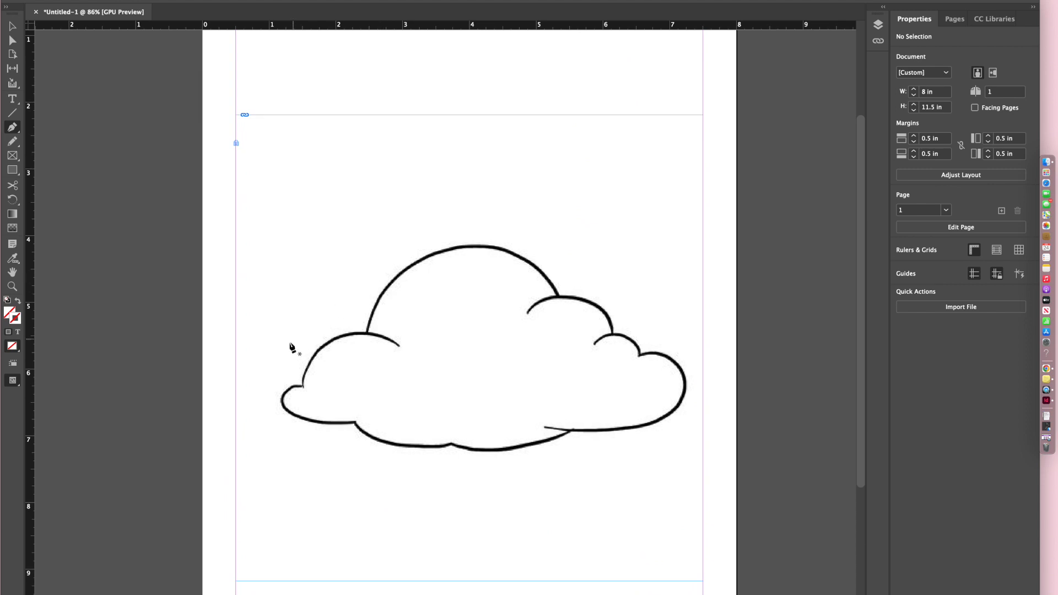
click(244, 375)
click(280, 367)
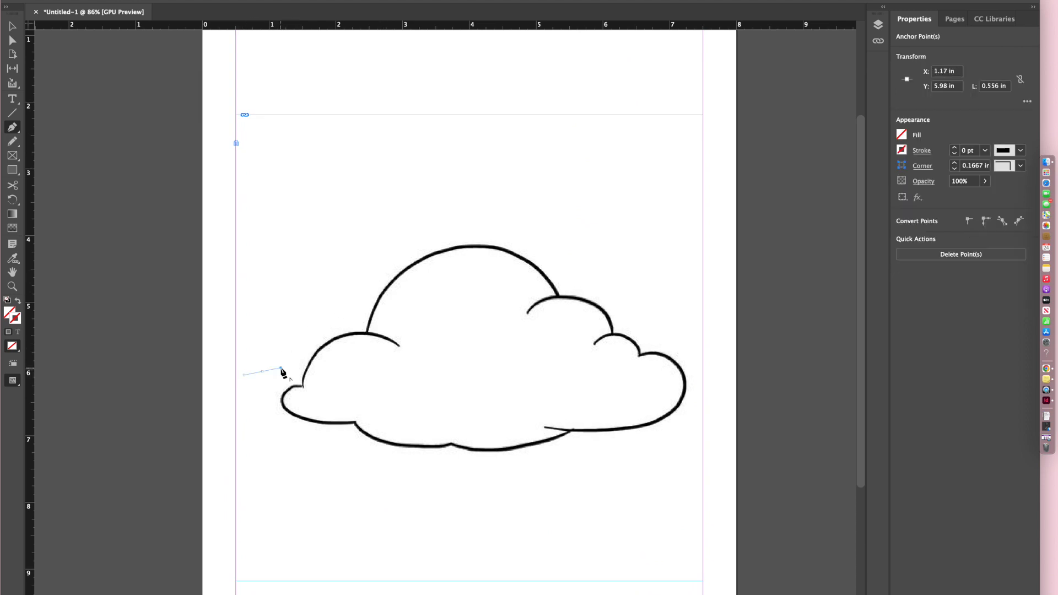
click(312, 333)
click(347, 296)
click(375, 263)
click(433, 231)
click(484, 225)
click(530, 234)
click(573, 263)
click(610, 289)
click(637, 316)
click(665, 337)
click(682, 345)
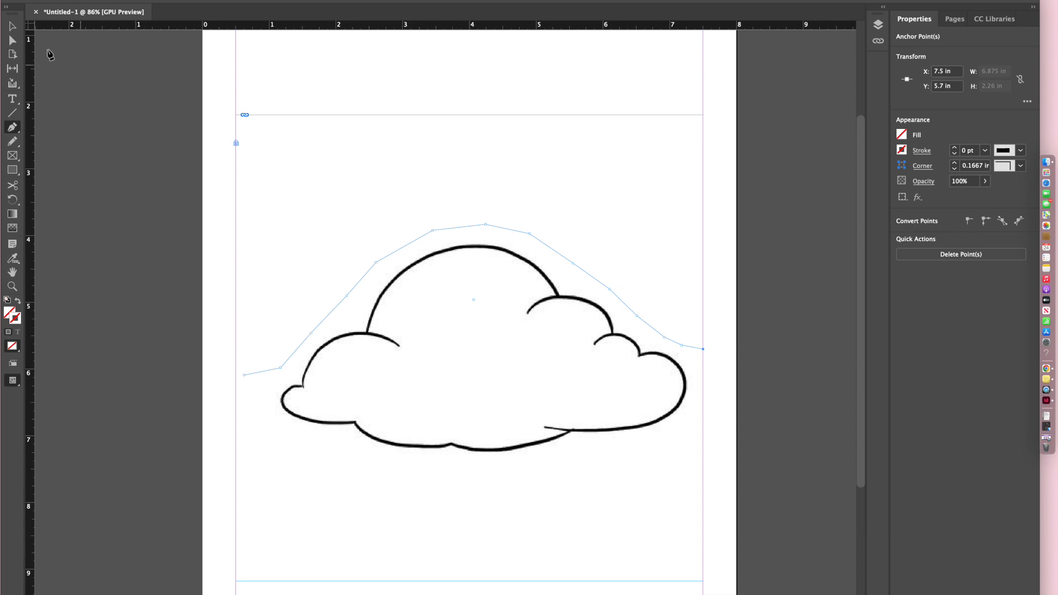
- Move the path's starting anchor point onto the left margin and nudge its peak anchor point slightly down and left
click(12, 40)
click(244, 375)
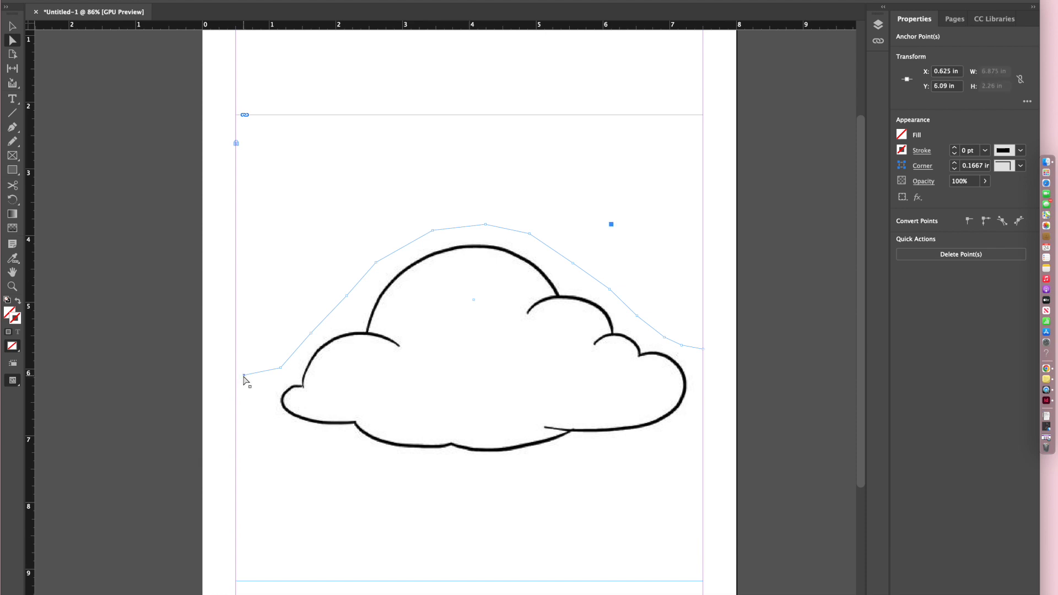
drag(244, 376, 236, 376)
drag(485, 225, 482, 226)
click(551, 207)
- Apply a [Registration] stroke to the path above the cloud
click(516, 232)
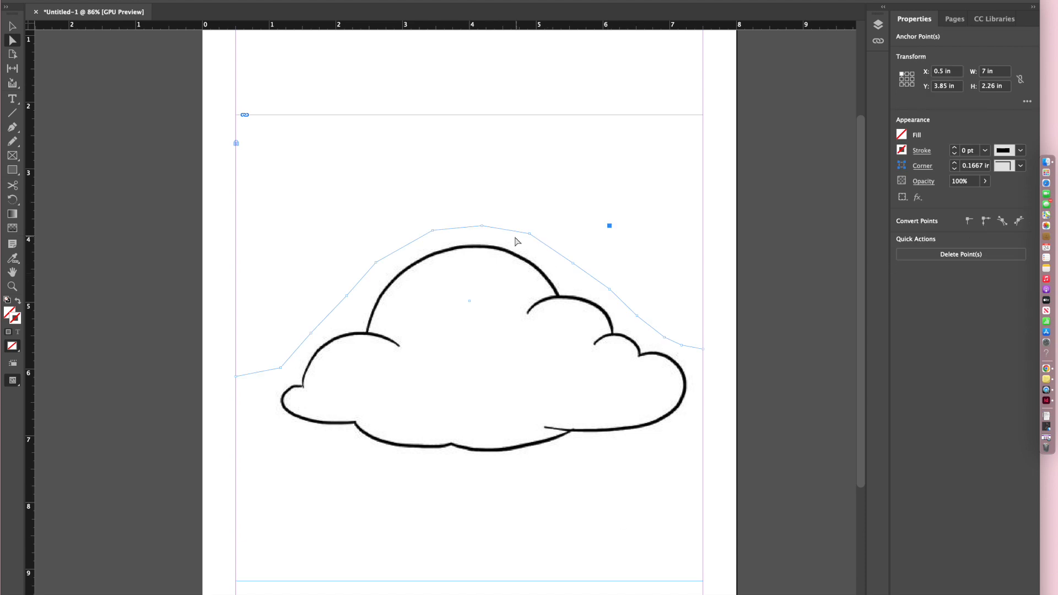
click(902, 149)
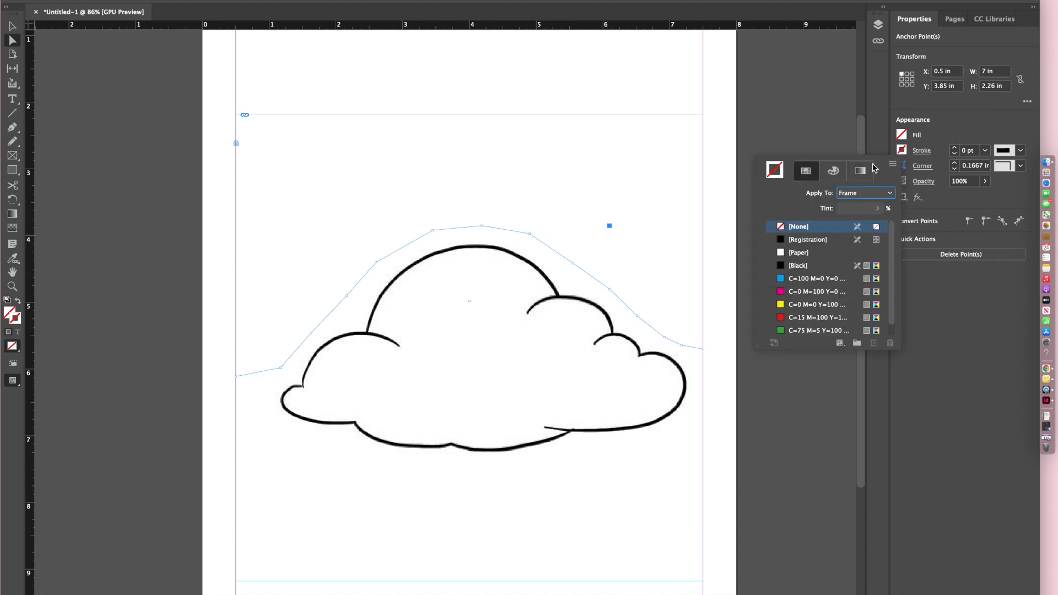
click(808, 240)
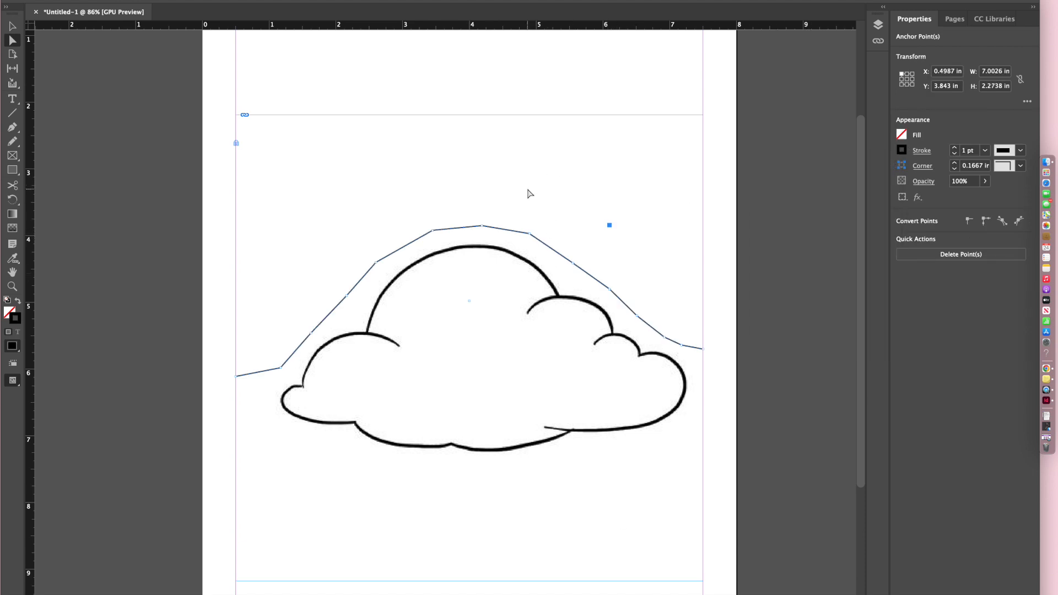
click(509, 194)
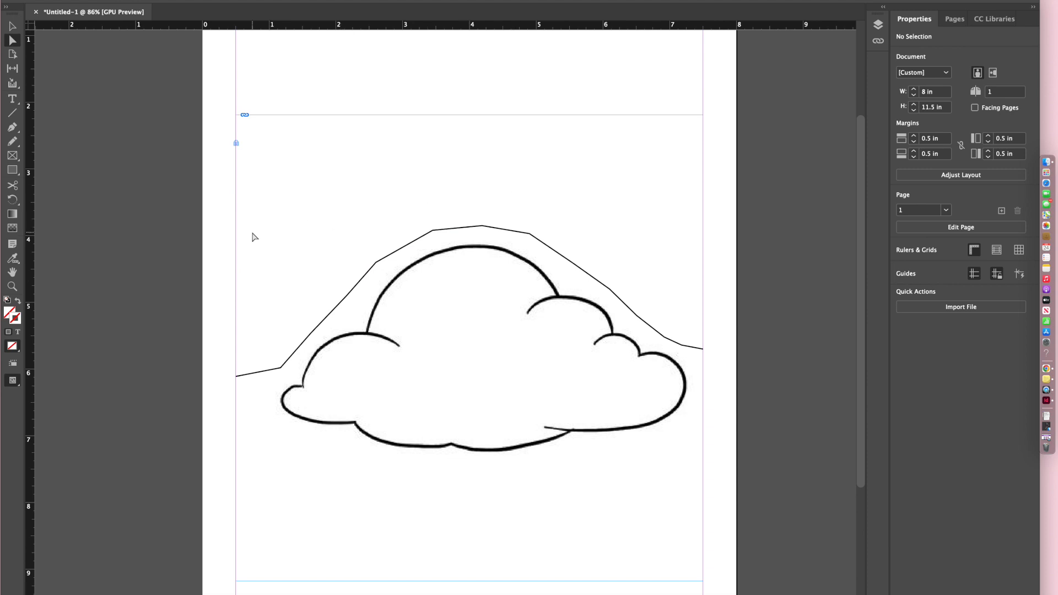
- Use the Type on a Path tool to add "This is an image of a cloud that I am using for this tutorial" along the path
click(12, 99)
drag(10, 101, 32, 122)
scroll(271, 361, up, 3)
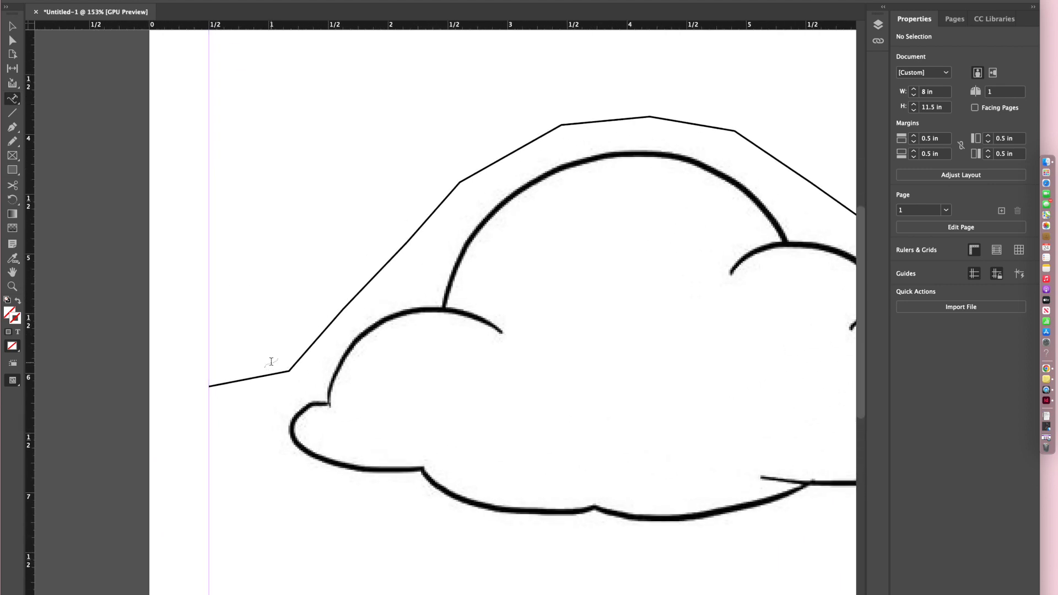
click(220, 384)
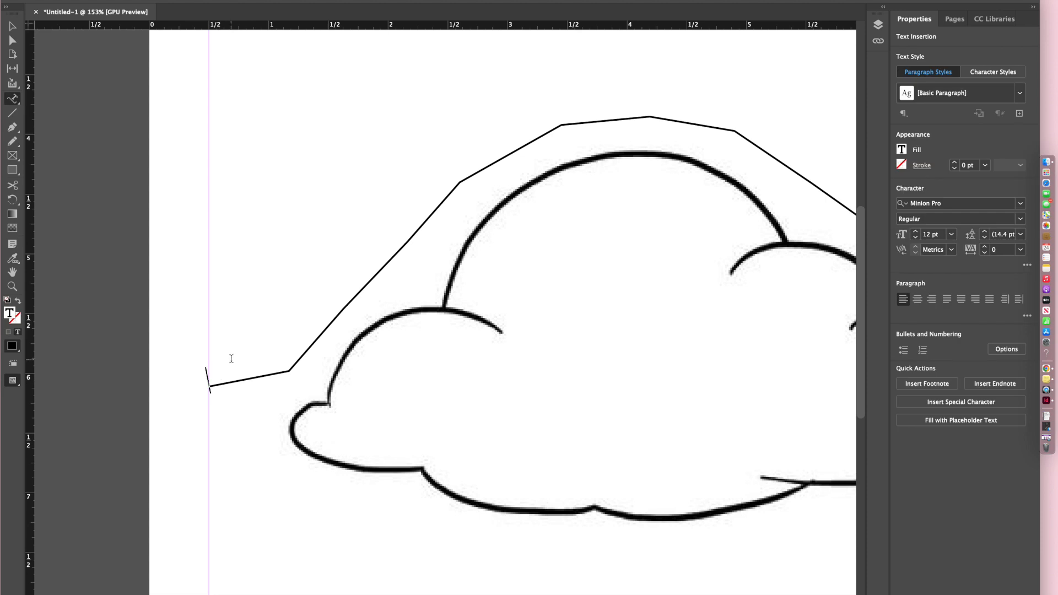
key(super+v)
text(This is an image)
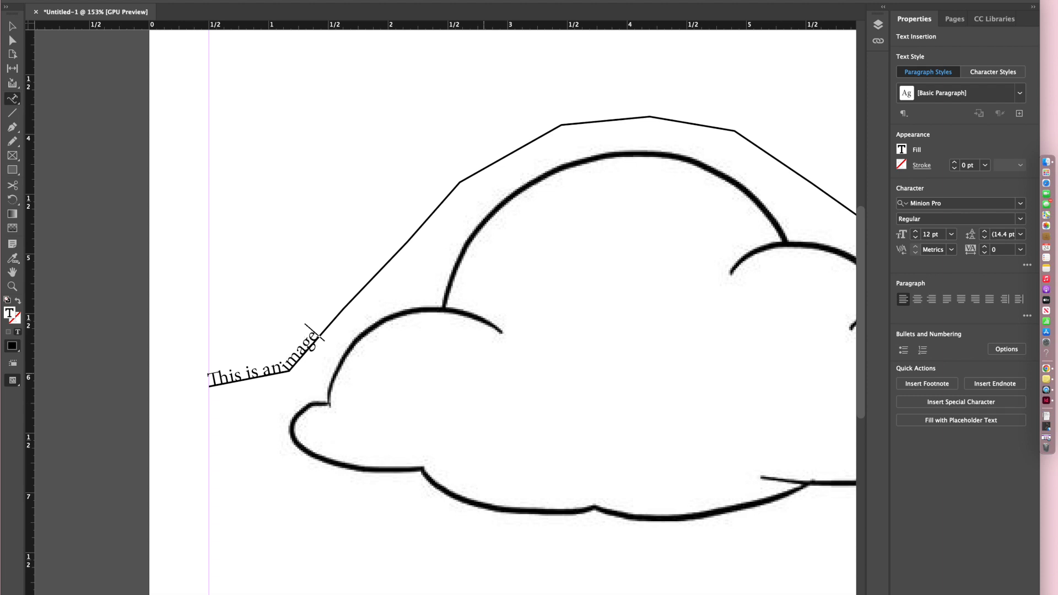
text( of a cloud)
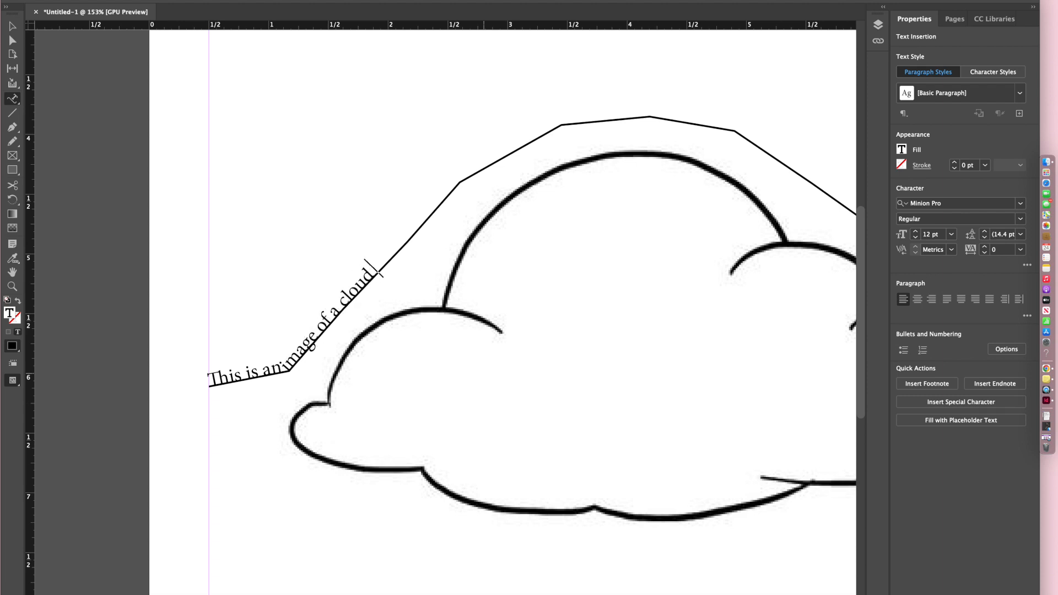
text( that I am)
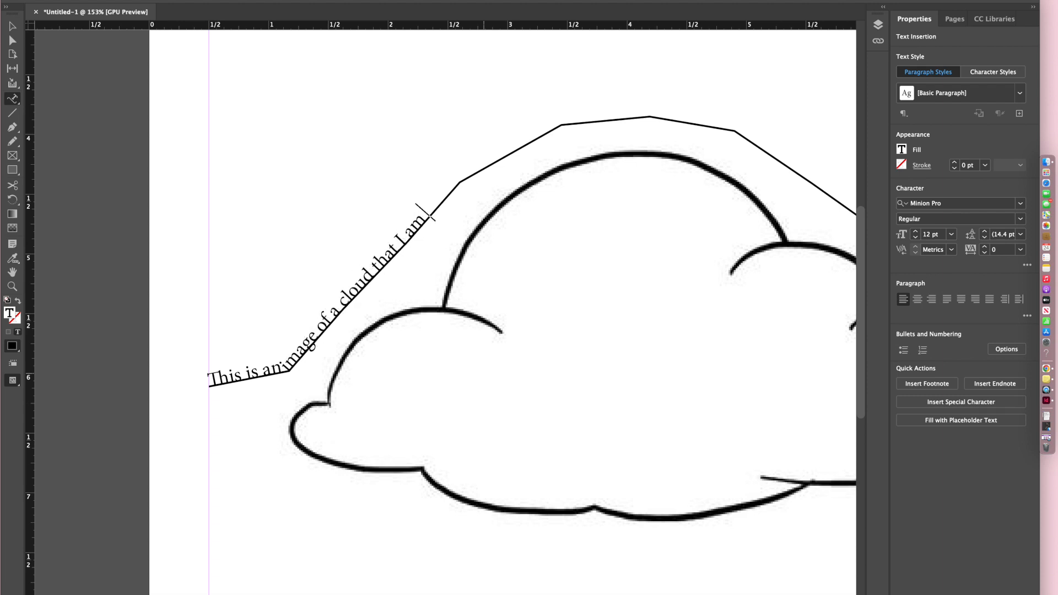
text( using for t)
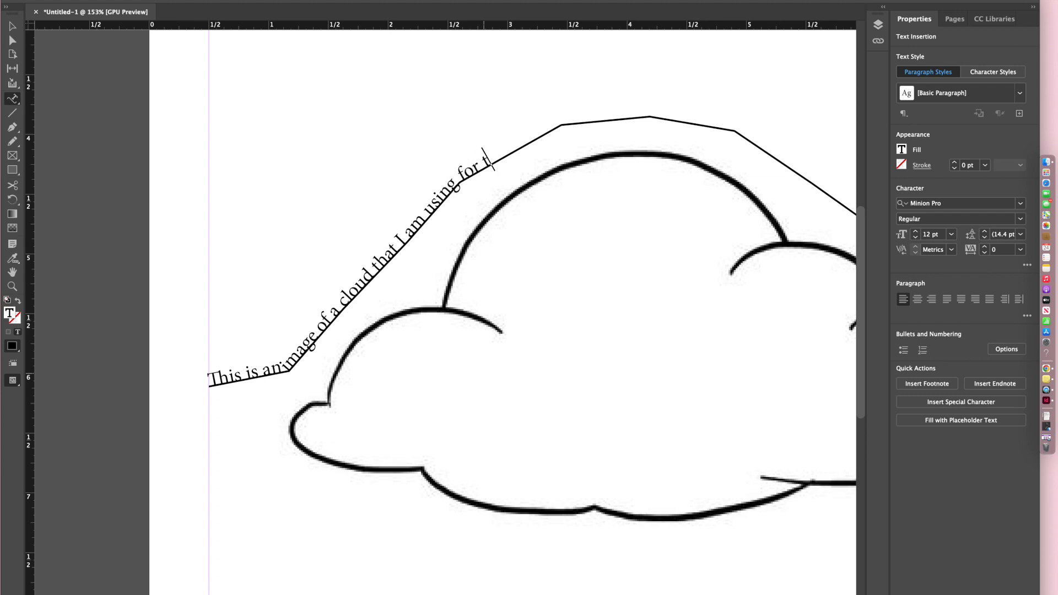
text(his tutorial)
- Enlarge all the path text to 25 pt and delete the stray "t" after "tutorial"
scroll(481, 372, down, 5)
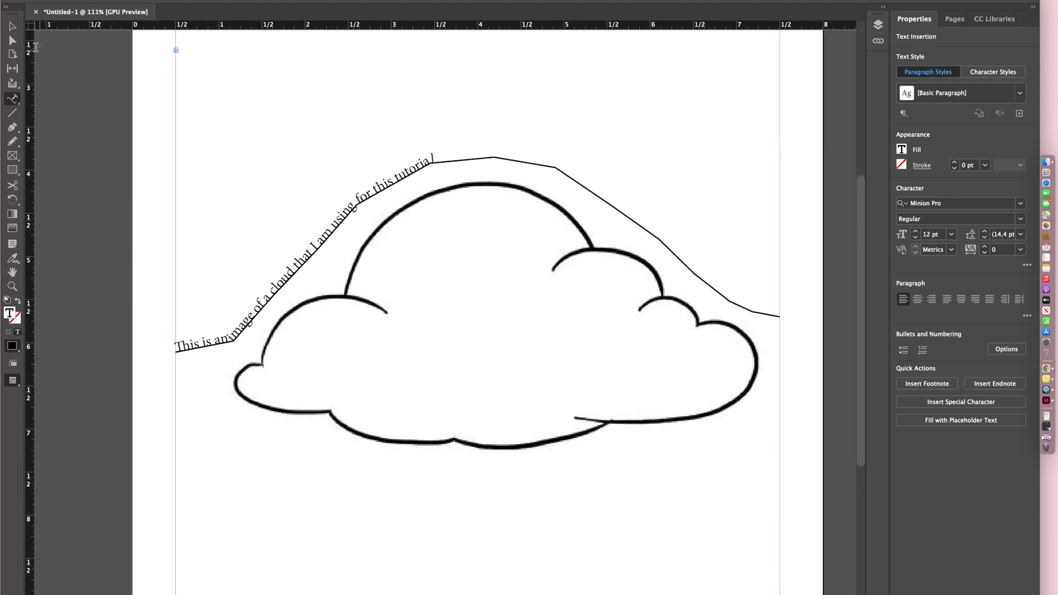
text(t)
key(super+a)
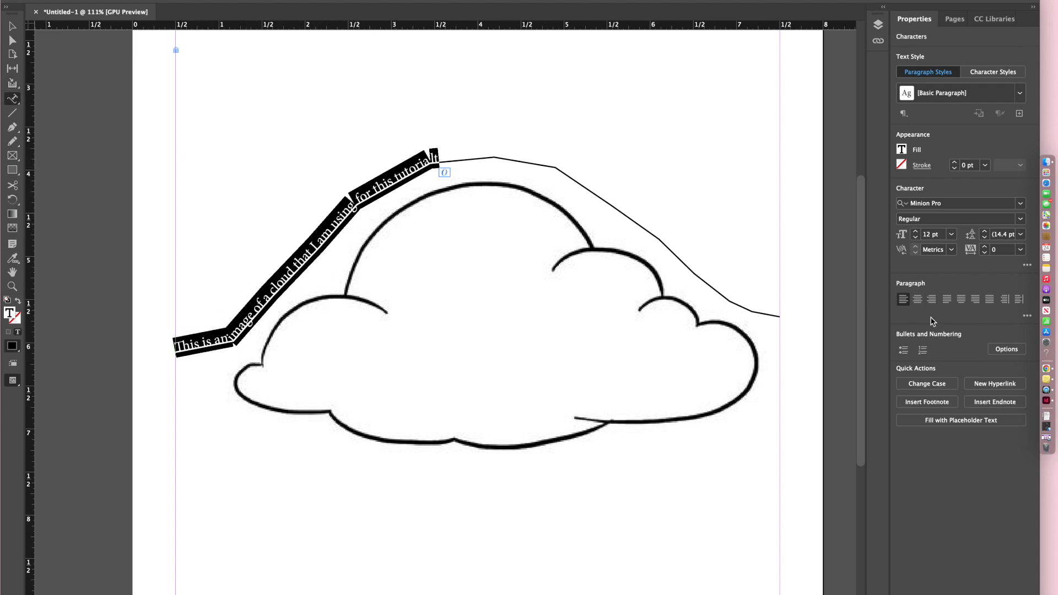
click(915, 232)
click(916, 232)
click(916, 232)
click(916, 232)
click(916, 232)
click(916, 232)
click(916, 232)
click(916, 232)
click(916, 232)
click(916, 233)
click(916, 233)
click(916, 233)
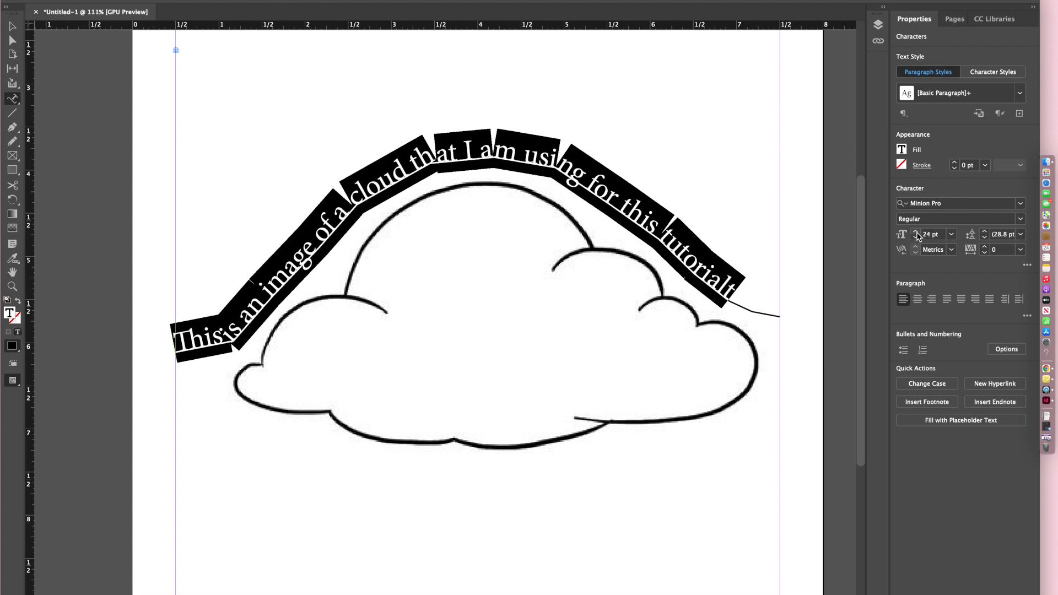
click(916, 233)
click(762, 301)
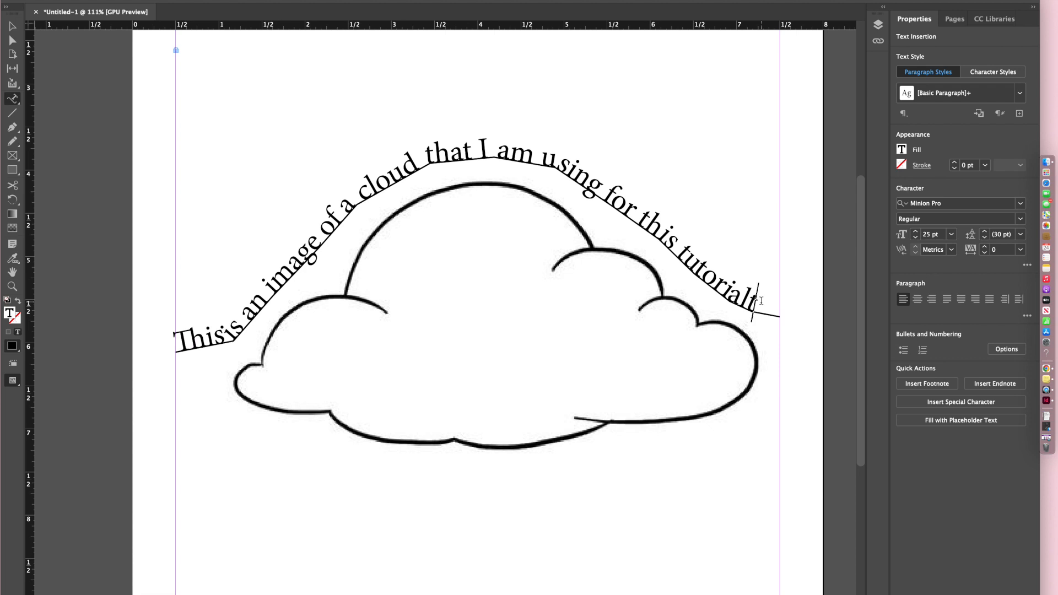
key(BackSpace)
- Move the path's second anchor point, below "is", up to about X 1.22 in, Y 5.8 in to smooth the curve
scroll(407, 205, down, 3)
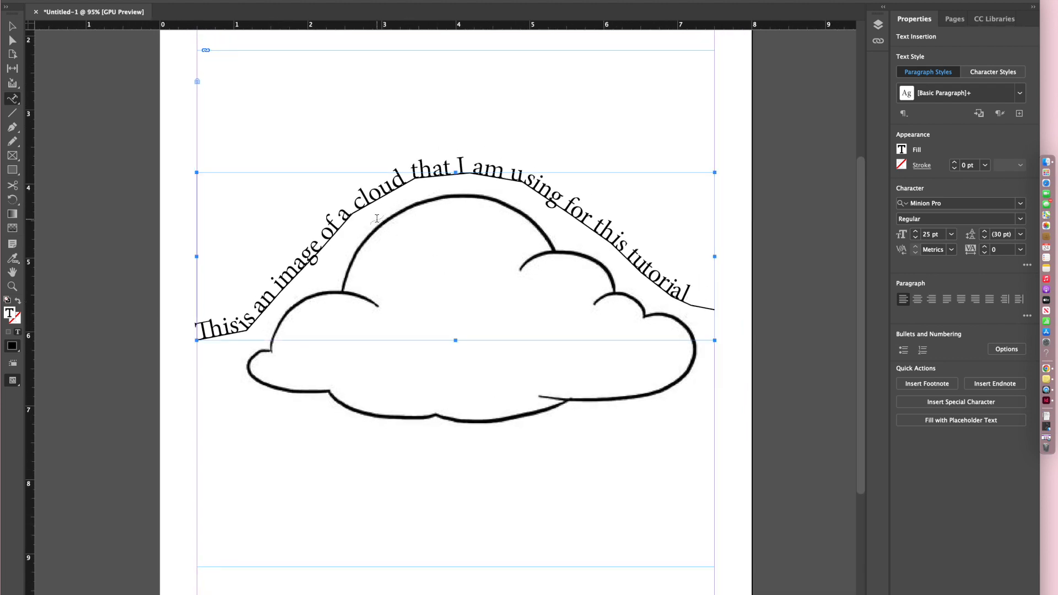
click(13, 41)
click(150, 275)
scroll(254, 351, up, 3)
scroll(254, 351, up, 1)
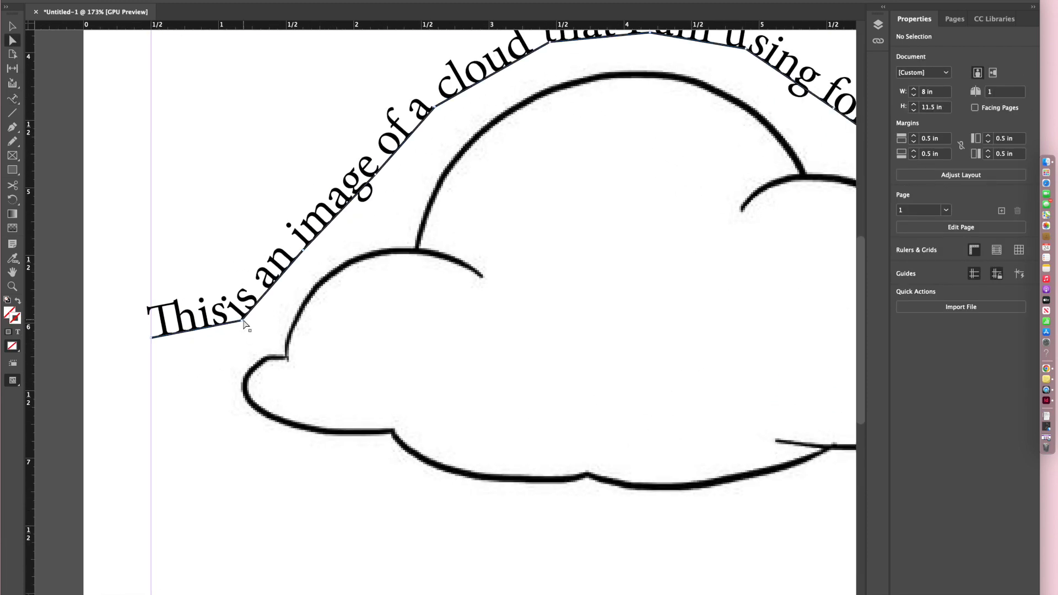
click(242, 324)
drag(242, 324, 249, 299)
- Move the anchor point beneath "a cloud" slightly down to about X 2.62 in, Y 4.47 in
scroll(249, 300, up, 3)
scroll(249, 300, right, 2)
scroll(248, 297, up, 1)
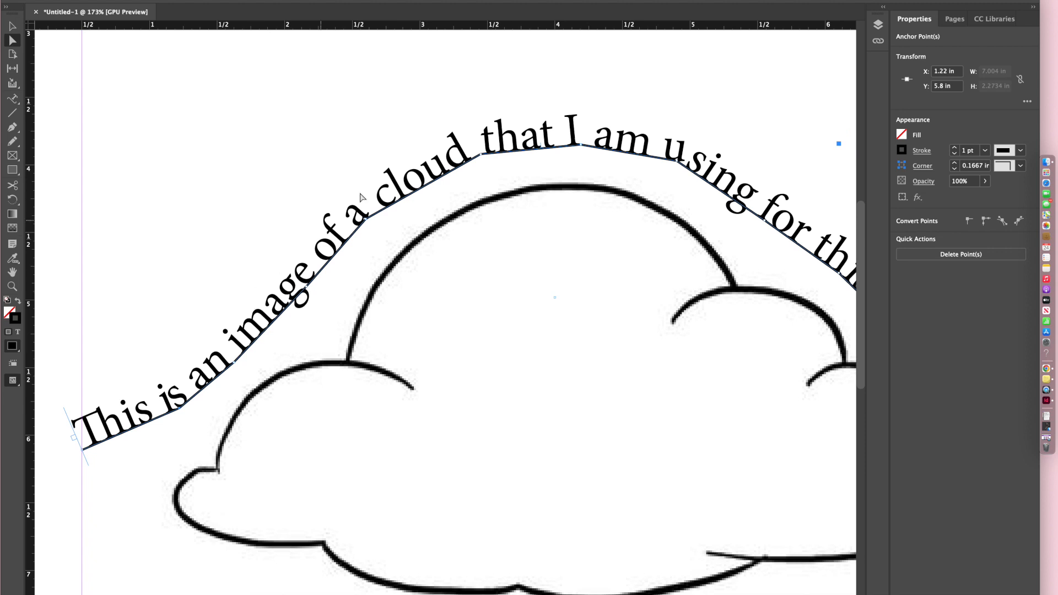
drag(365, 222, 368, 231)
- Lower the anchor point beneath the start of "using" to about X 4.87 in, Y 4.05 in
scroll(459, 215, right, 4)
scroll(459, 215, down, 1)
scroll(459, 215, right, 3)
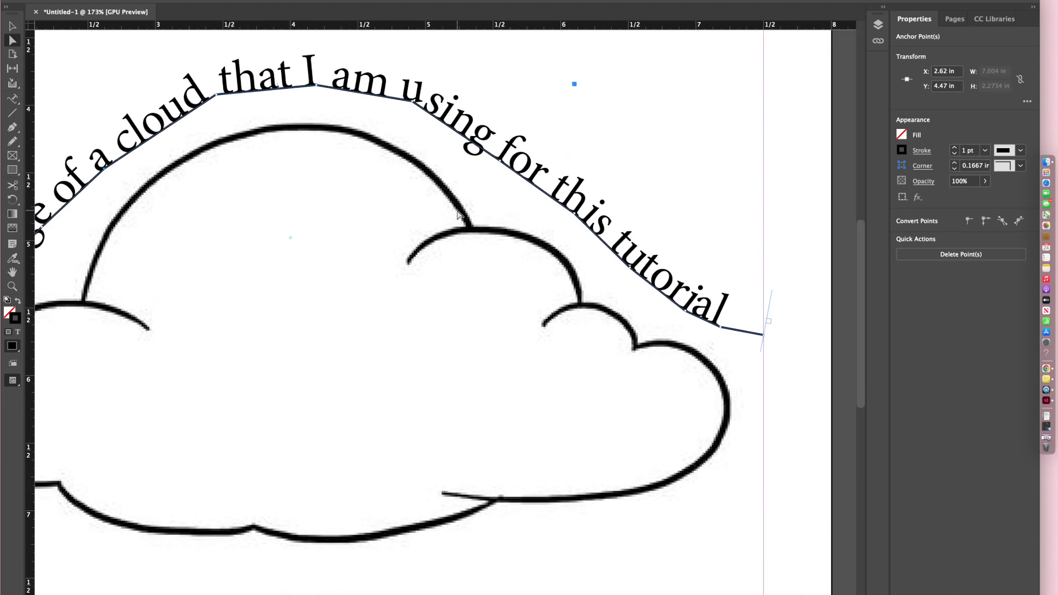
scroll(459, 215, up, 2)
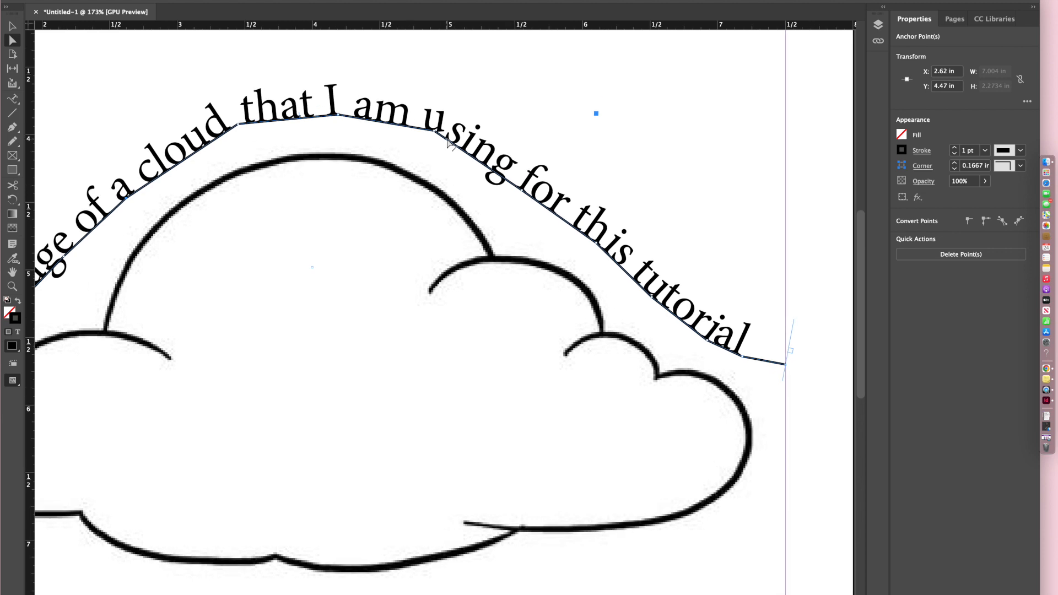
scroll(450, 142, up, 2)
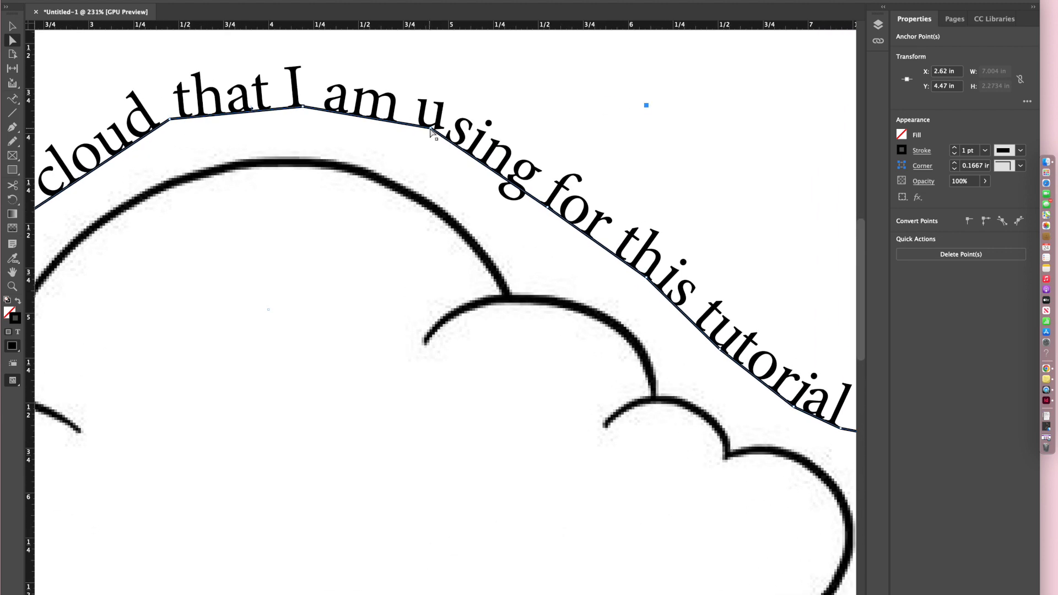
drag(430, 132, 426, 146)
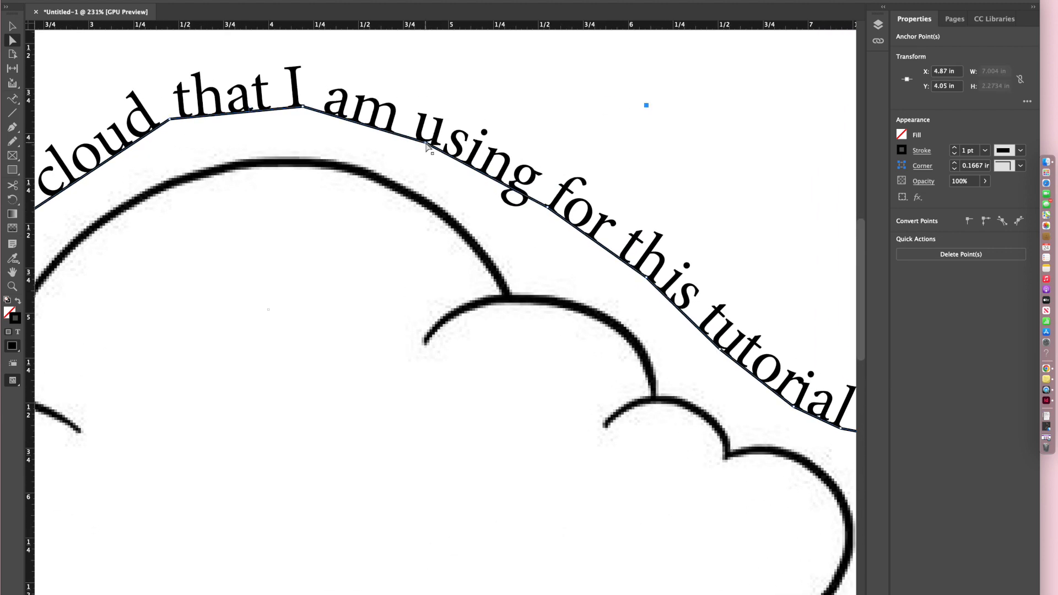
scroll(426, 145, left, 5)
scroll(427, 144, down, 1)
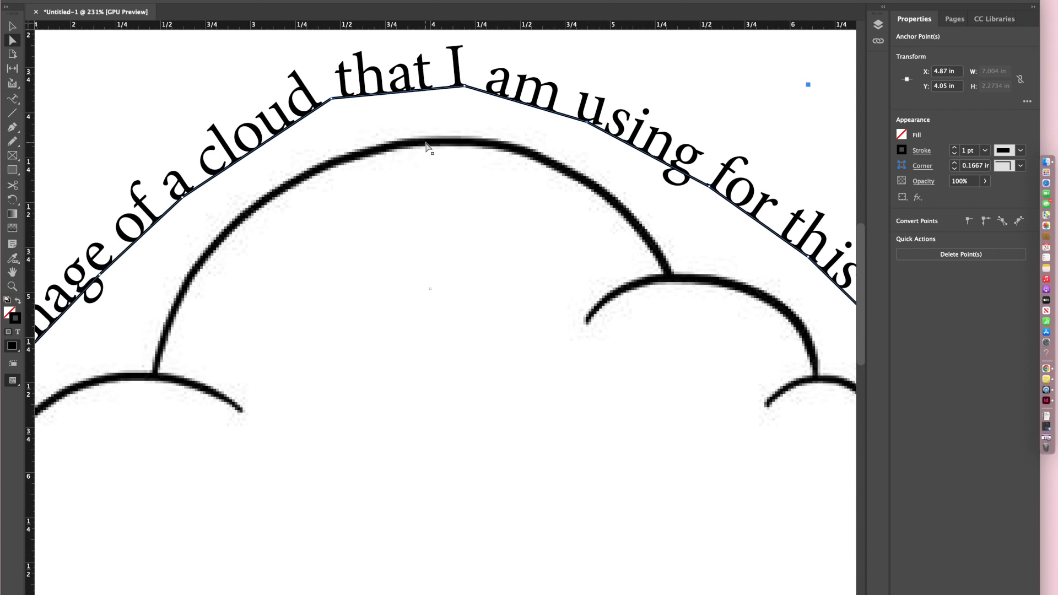
double_click(463, 94)
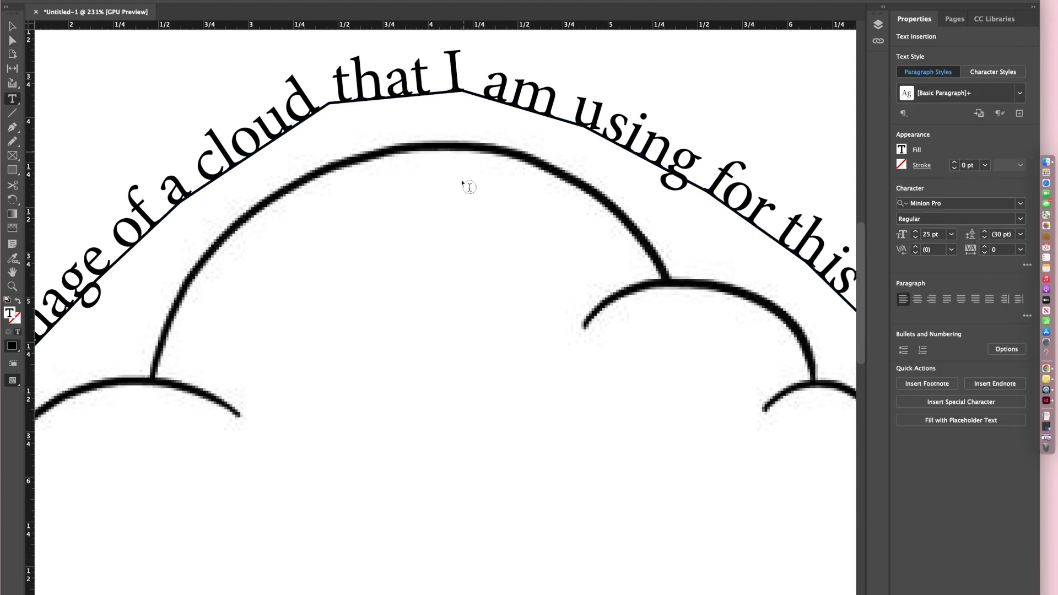
scroll(460, 216, down, 1)
scroll(461, 216, down, 3)
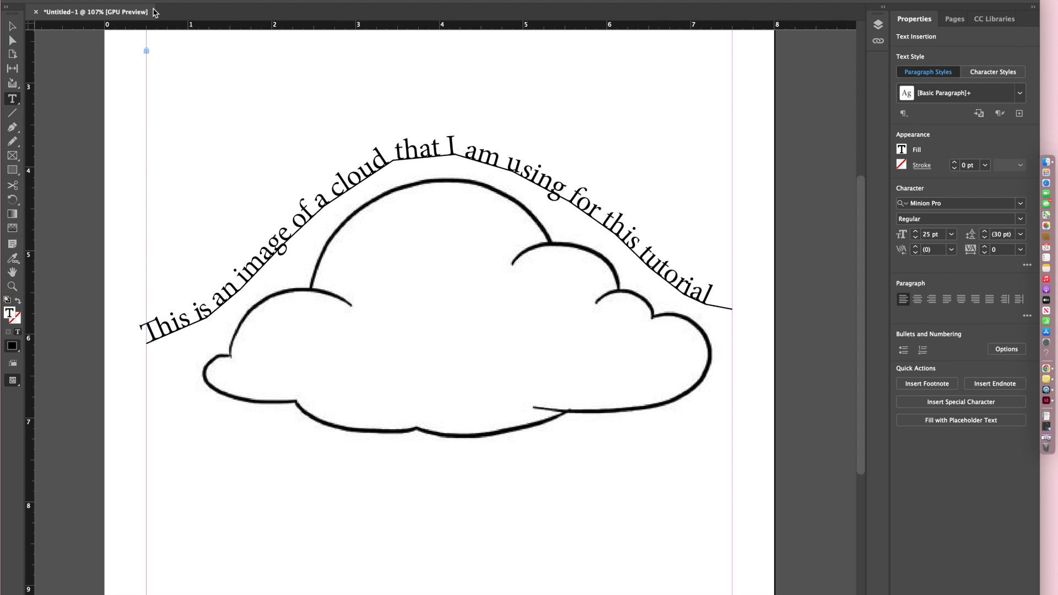
- Convert the path's anchor points beneath "that", the start of "using" and "I" to smooth points
click(80, 99)
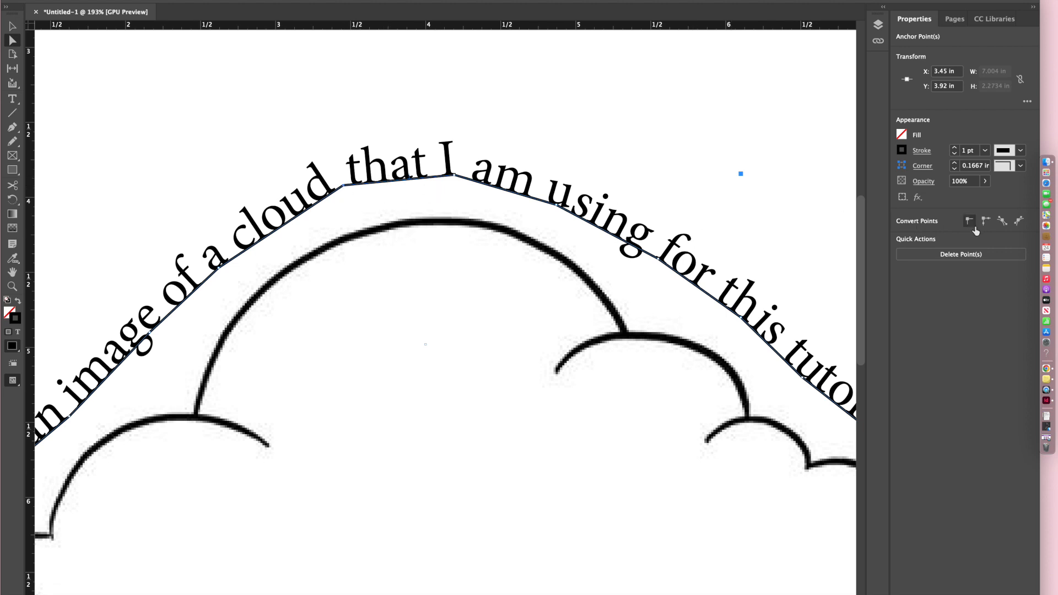
click(1002, 222)
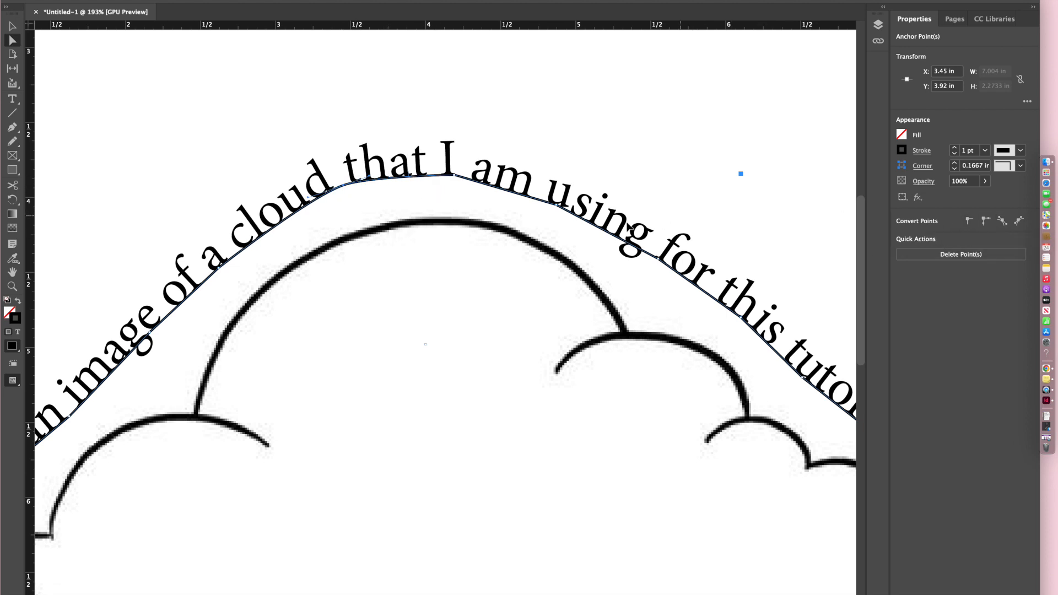
click(557, 208)
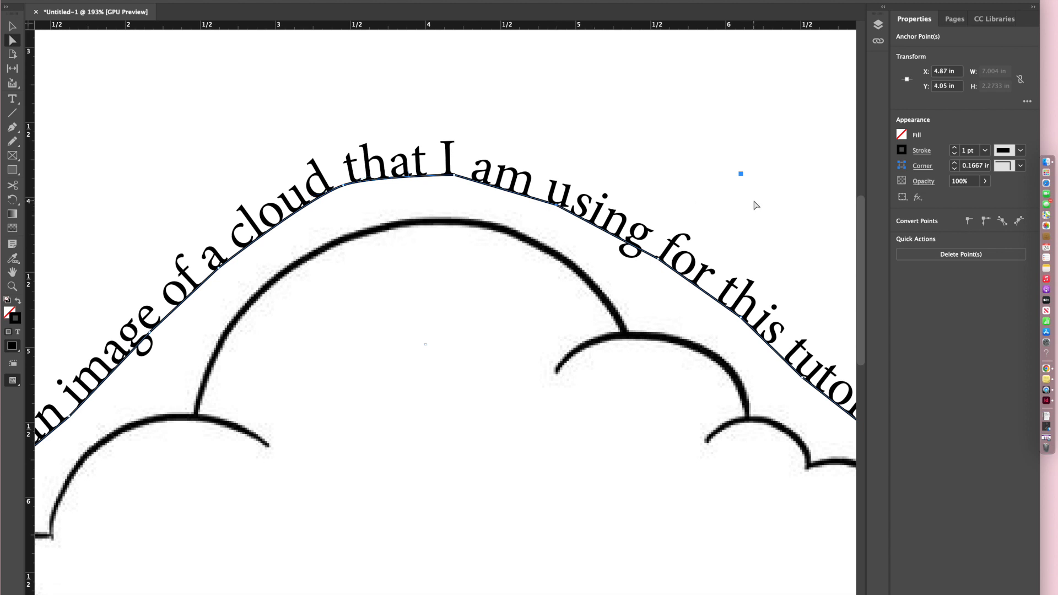
click(1002, 226)
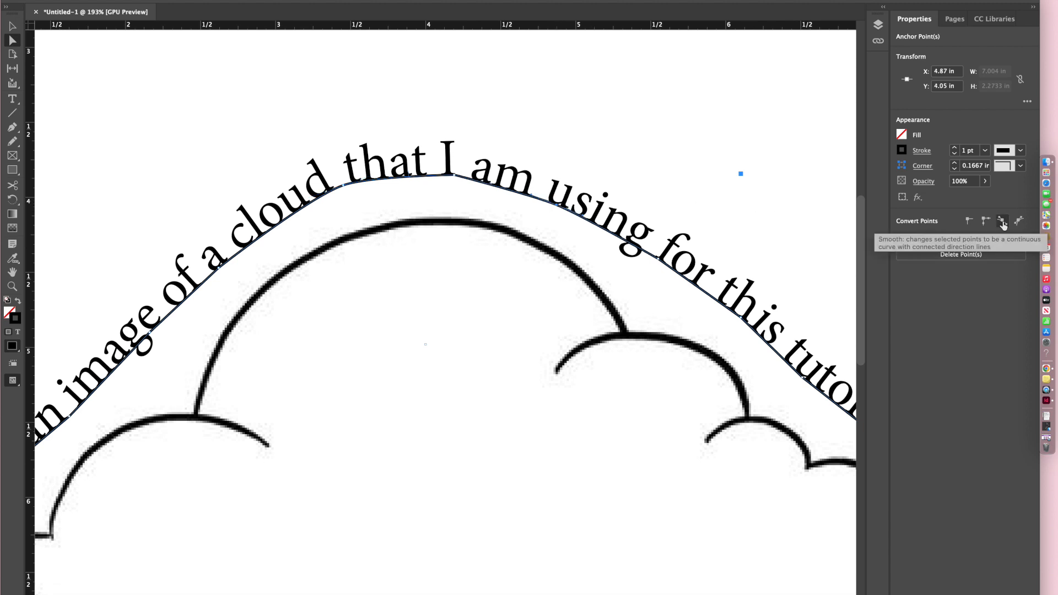
click(455, 175)
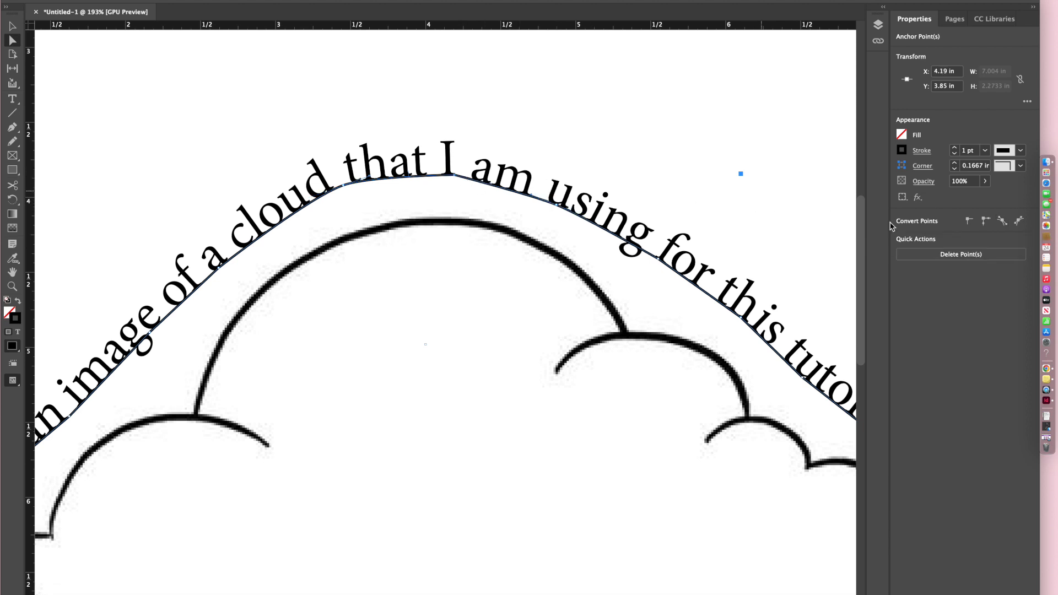
click(1001, 221)
- Convert the anchor point beneath "this", at about X 6.1 in, Y 4.8 in, to a smooth point
scroll(726, 280, down, 4)
scroll(725, 280, right, 2)
click(689, 210)
click(1001, 221)
scroll(768, 260, up, 2)
scroll(768, 259, right, 3)
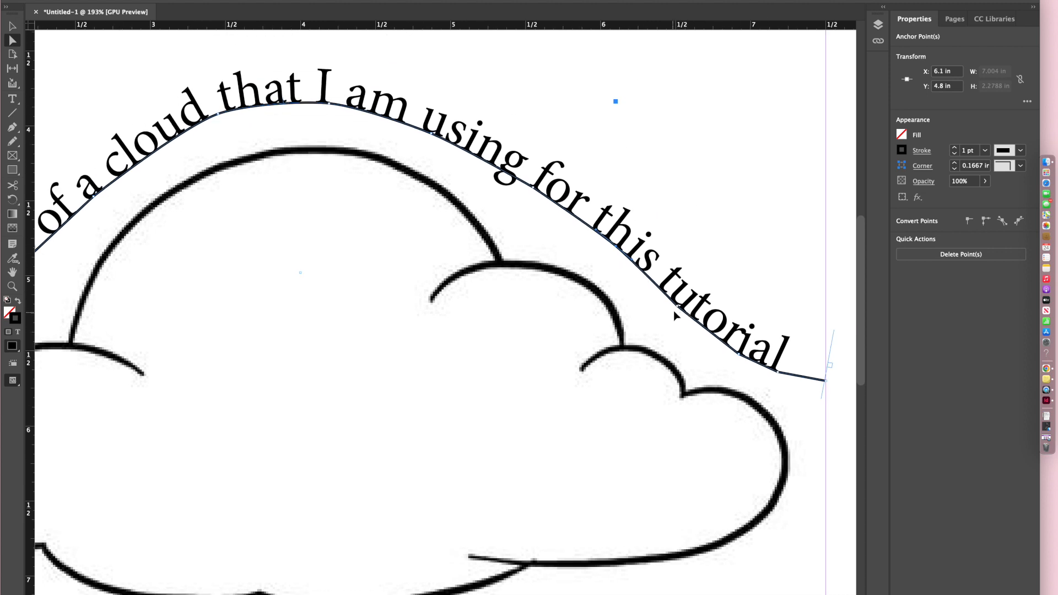
- Convert the three anchor points beneath "tutorial" to smooth points, ending with the one at about X 7.18 in, Y 5.64 in
click(679, 306)
click(1002, 222)
click(740, 355)
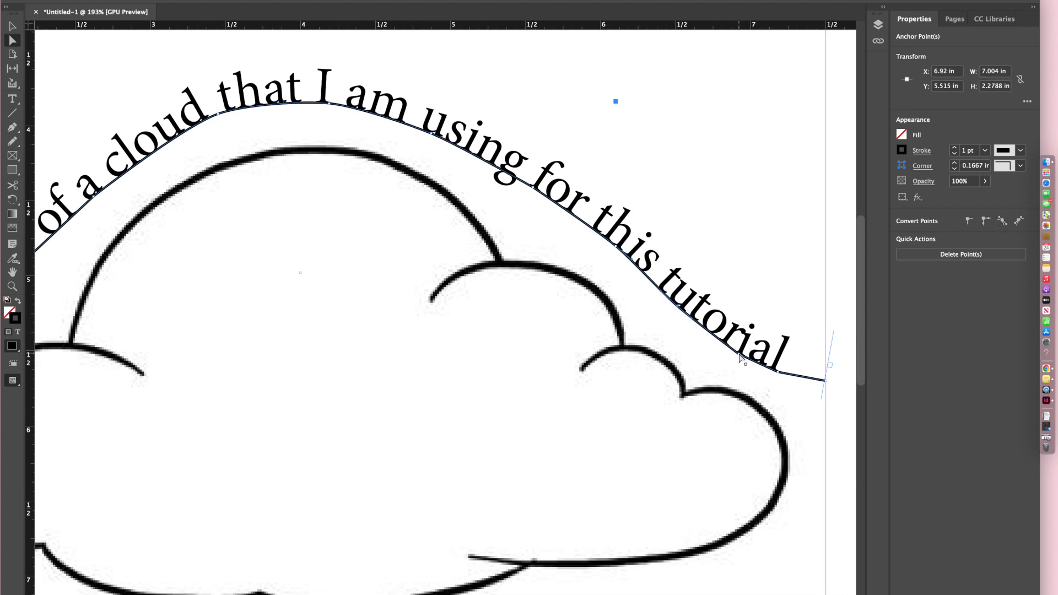
click(1002, 221)
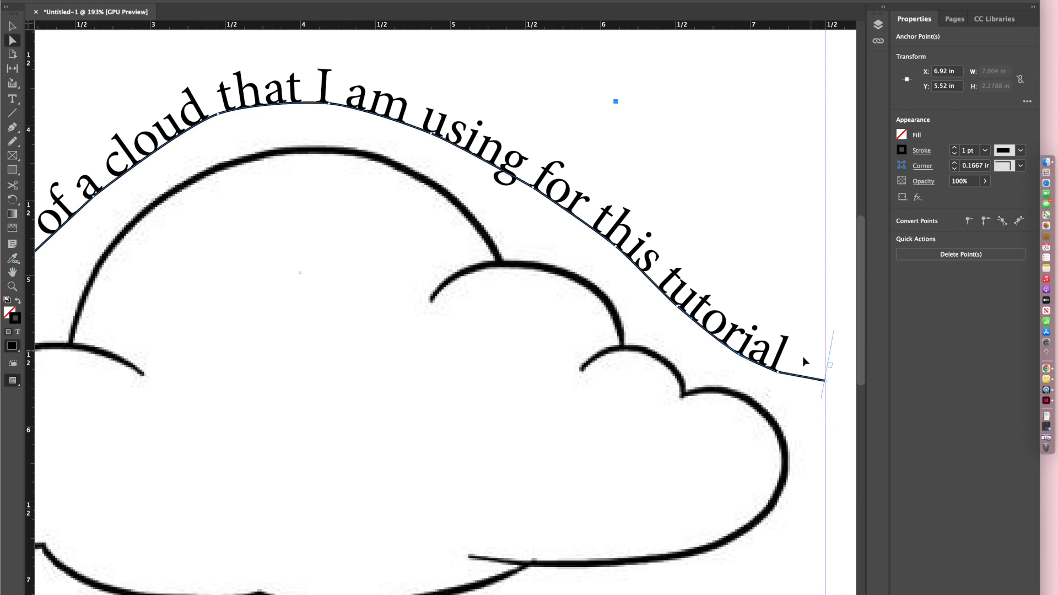
click(780, 374)
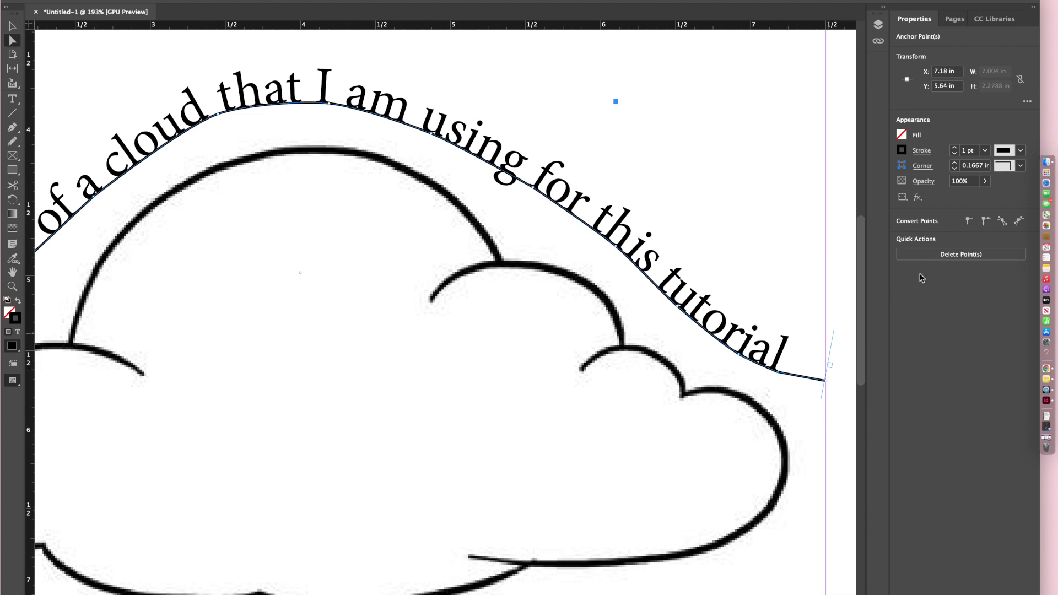
click(1003, 221)
- Convert the anchor point beneath "is" near the start of the path to a smooth point
scroll(660, 294, left, 5)
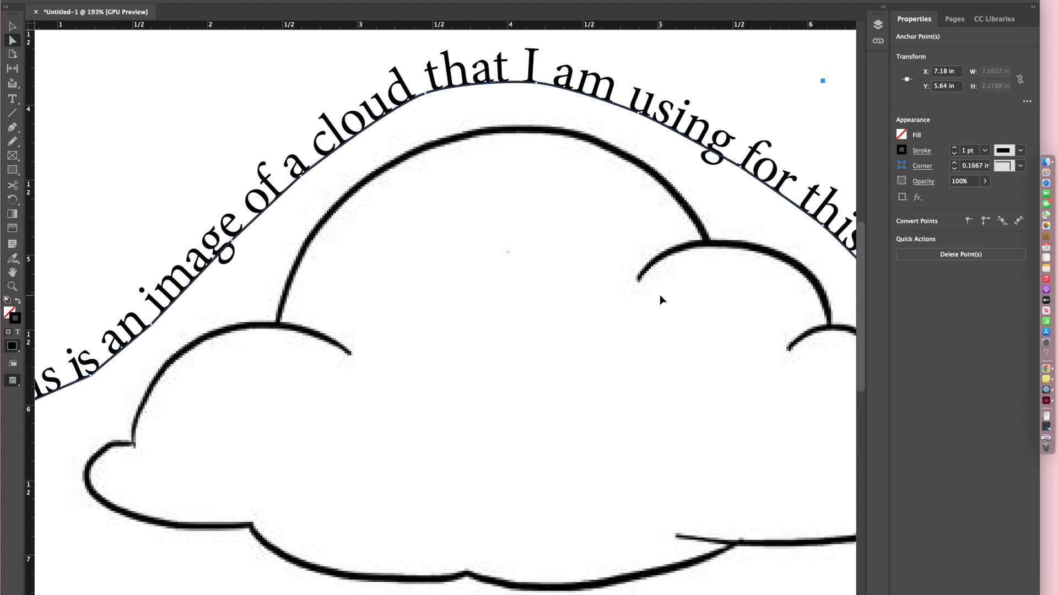
scroll(479, 132, left, 5)
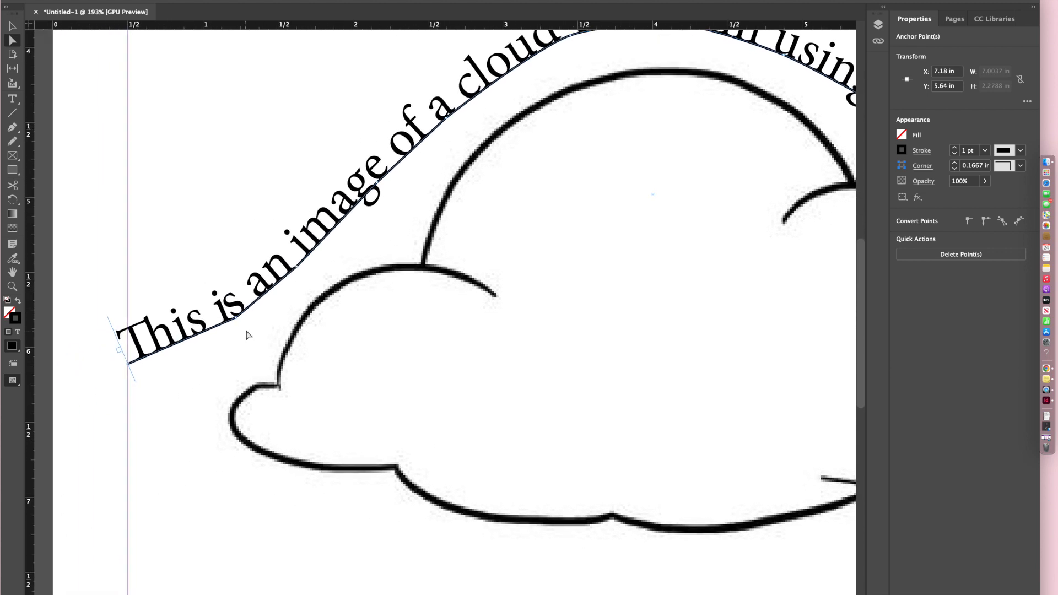
click(237, 320)
click(1001, 222)
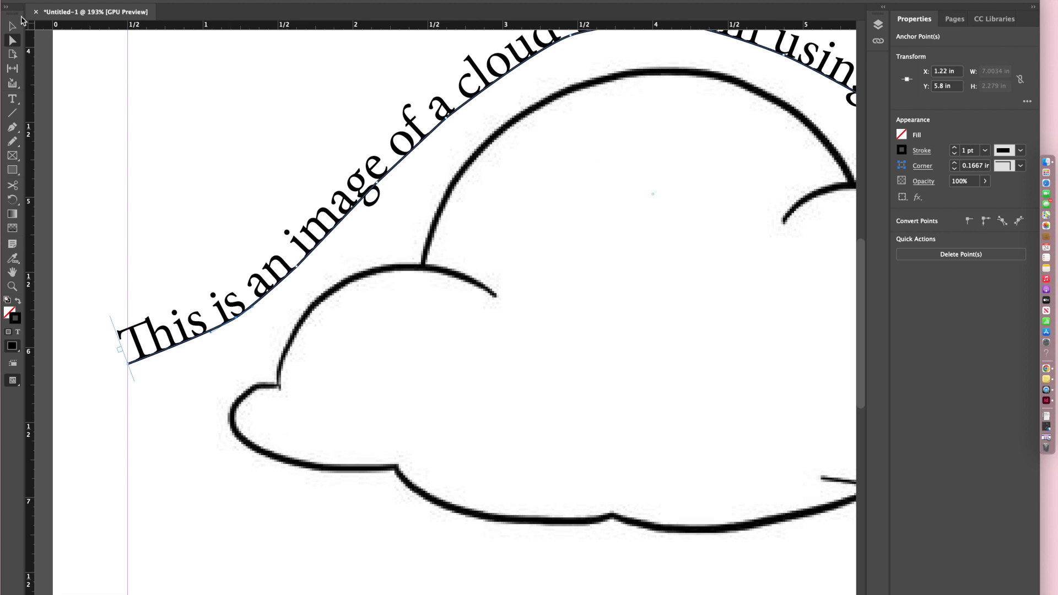
- Shift the start of the path text slightly inward along the path, away from its left end
click(18, 25)
scroll(187, 129, down, 5)
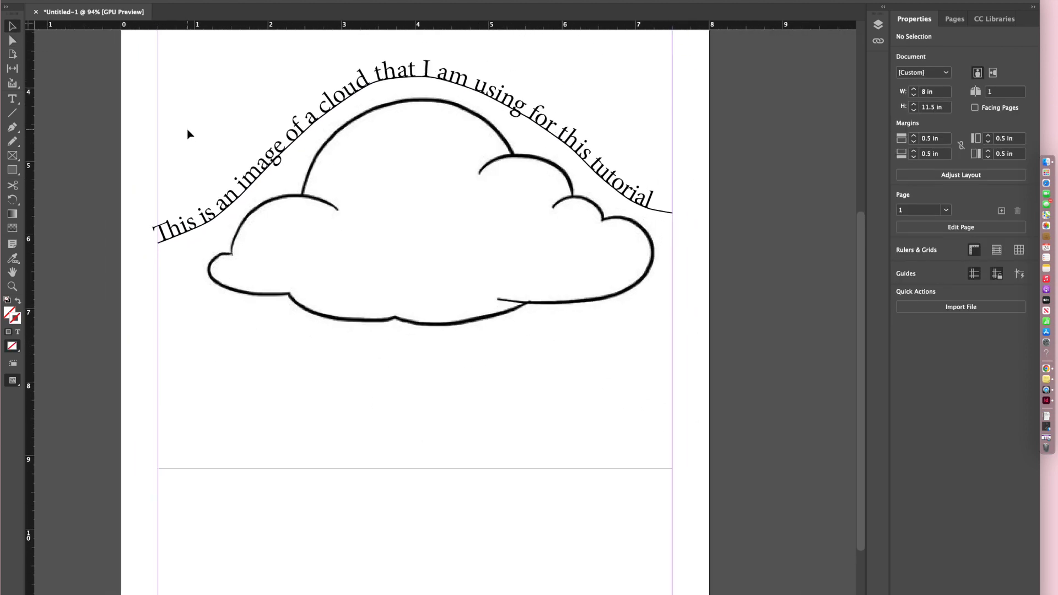
scroll(187, 129, up, 2)
scroll(234, 186, up, 1)
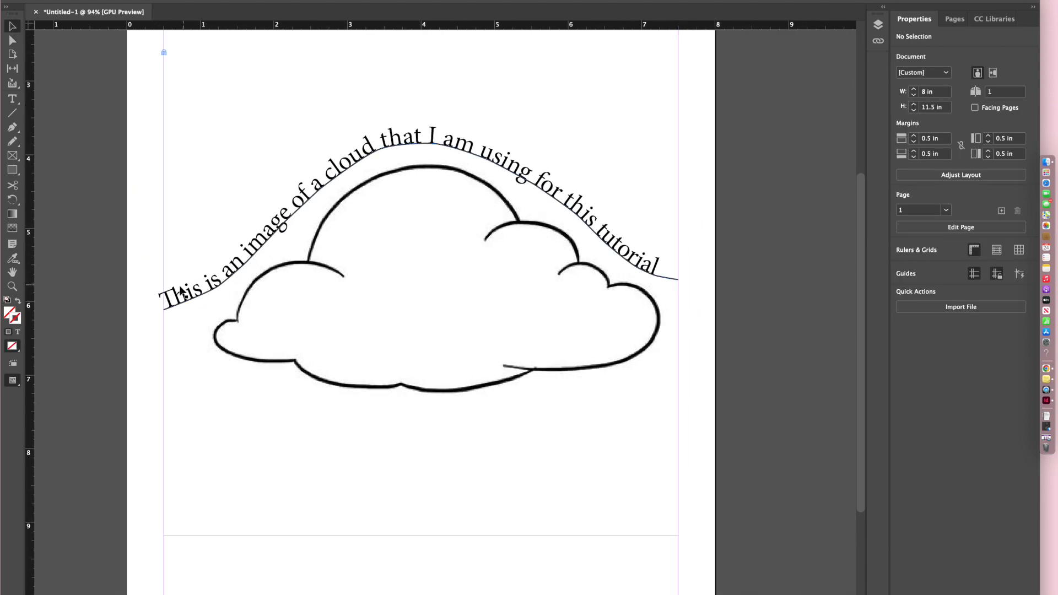
key(t)
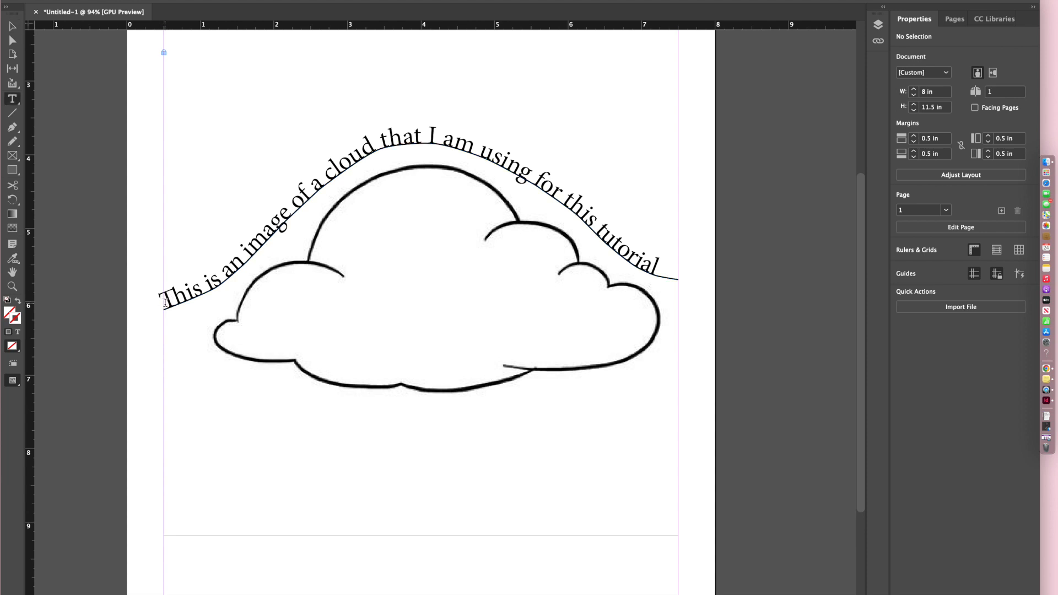
click(164, 303)
scroll(418, 480, up, 1)
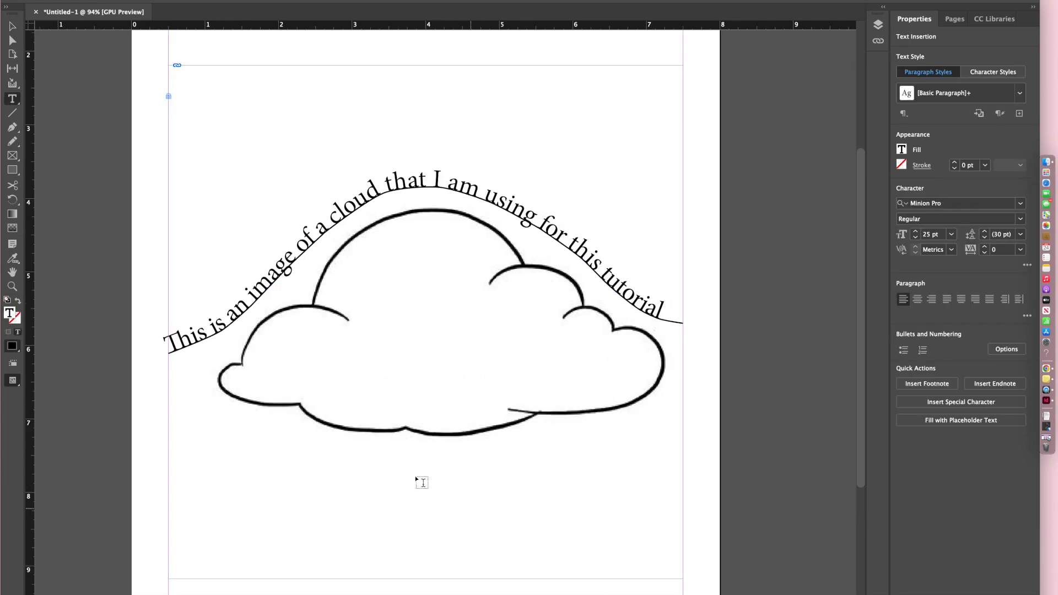
click(14, 31)
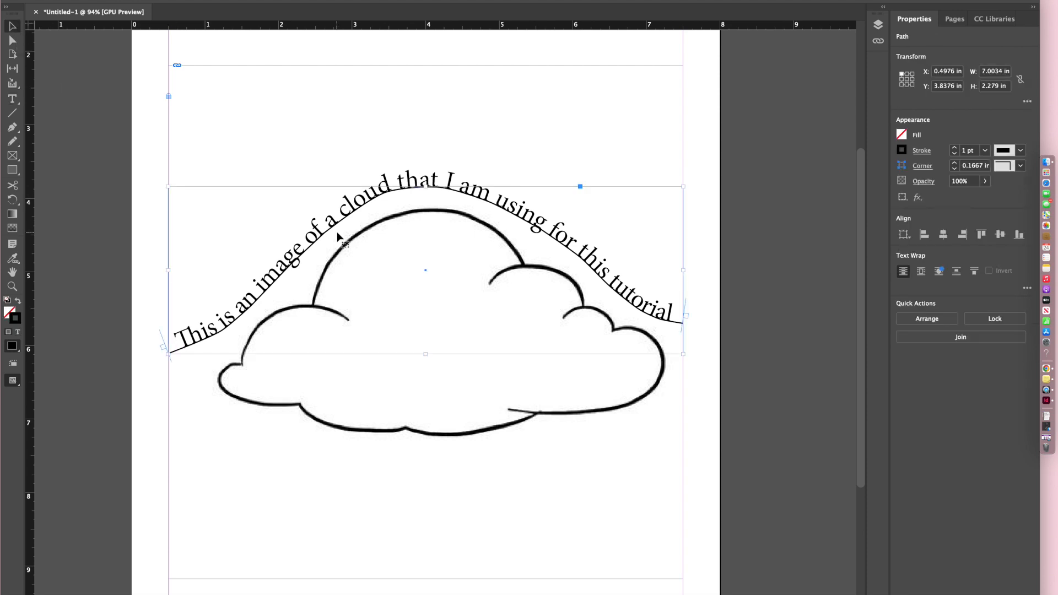
- Place the text cursor between the "a" and "n" of "an" and widen the kerning there to 51
key(t)
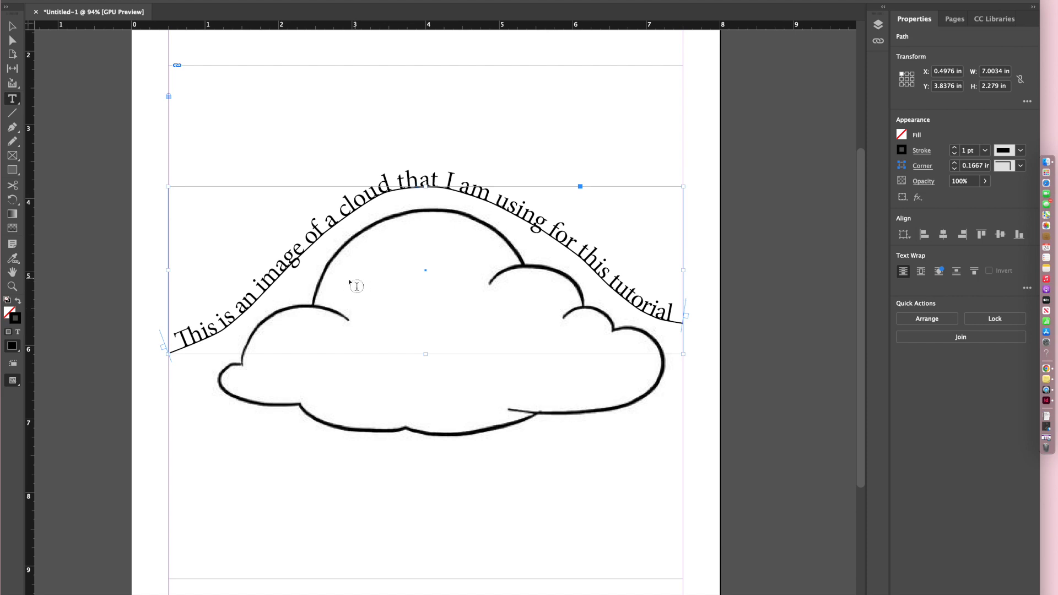
scroll(251, 305, up, 5)
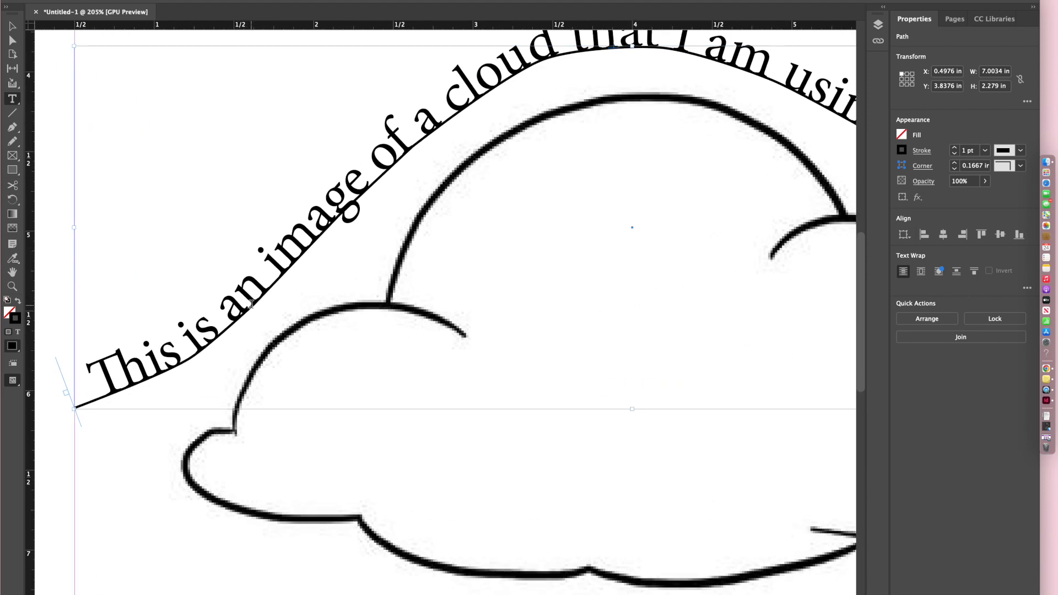
click(251, 305)
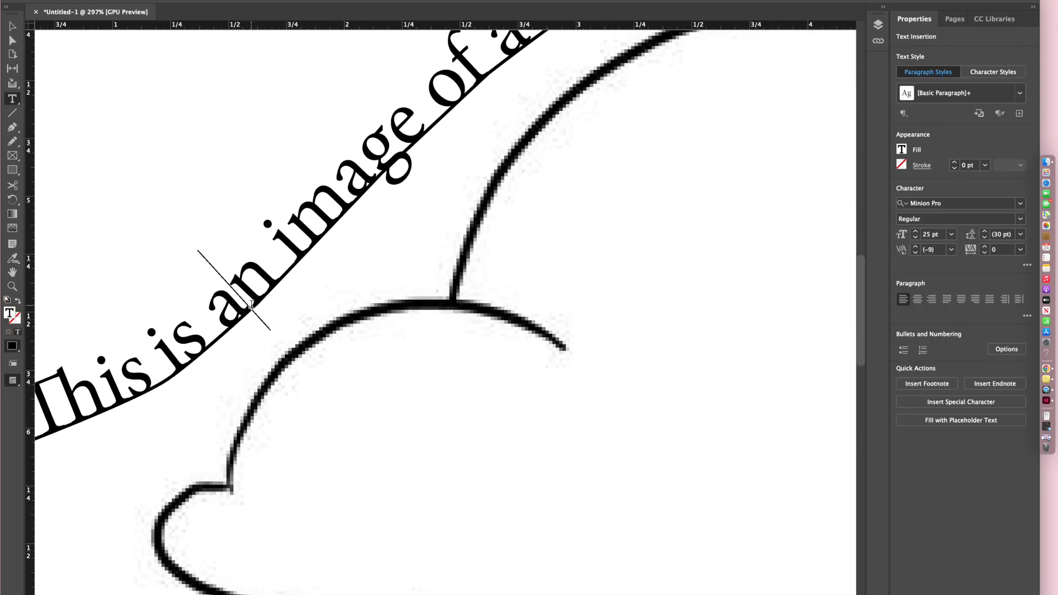
key(alt+Right)
key(alt+Right)
key(alt+Right)
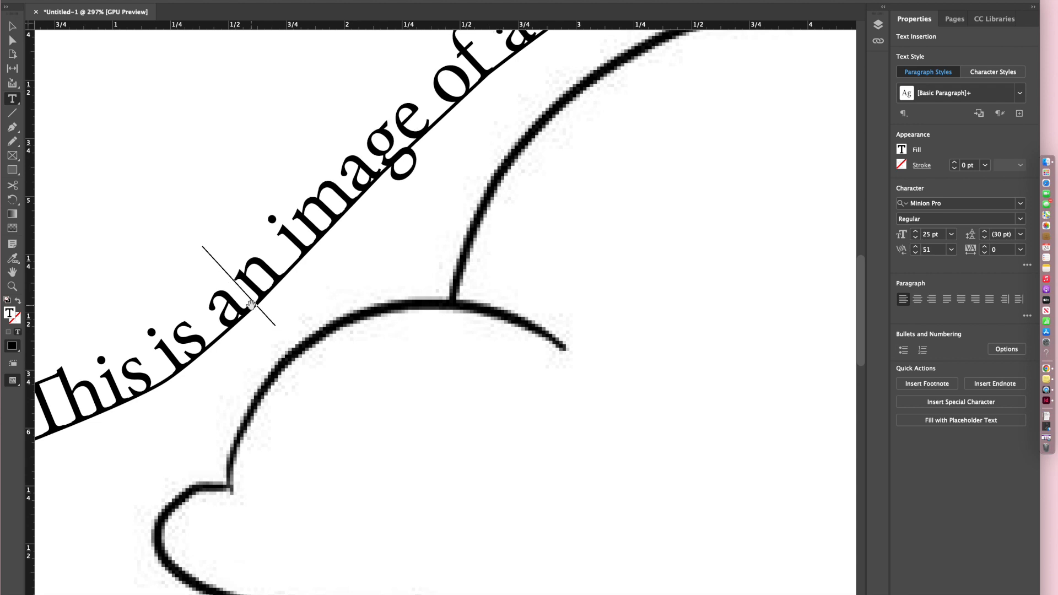
- Tighten the kerning between the "a" and "n" of "an" to -49
key(alt+Left)
key(alt+Left)
key(alt+Left)
key(alt+Left)
key(alt+Left)
key(alt+Left)
key(alt+Left)
key(alt+Left)
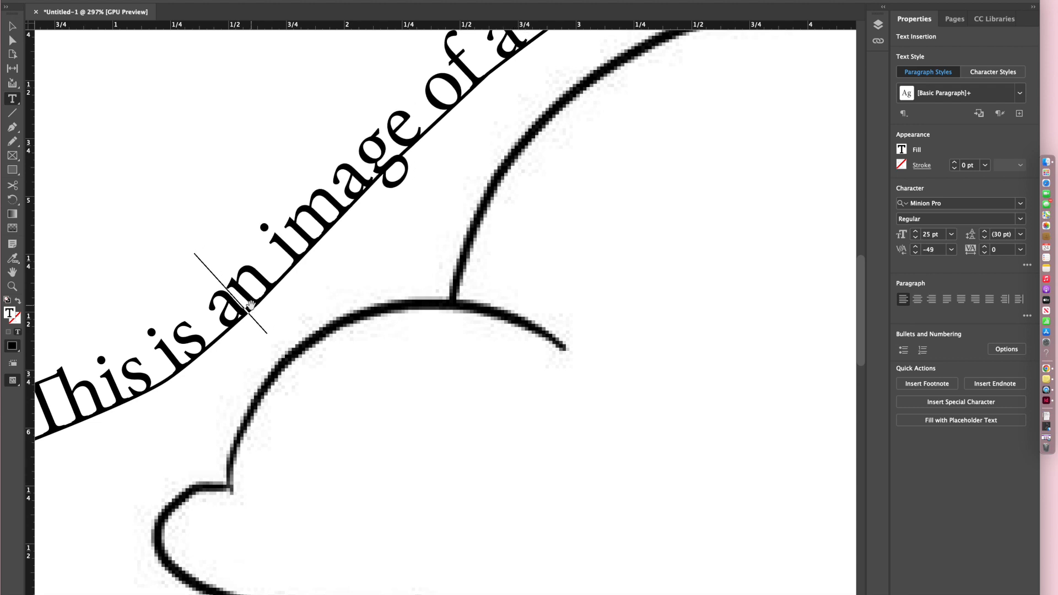
- Set the kerning between the "a" and "n" of "an" to 31 and deselect the text
key(alt+Right)
key(alt+Right)
key(alt+Right)
key(alt+Right)
key(alt+Right)
key(alt+Right)
key(alt+Right)
key(alt+Right)
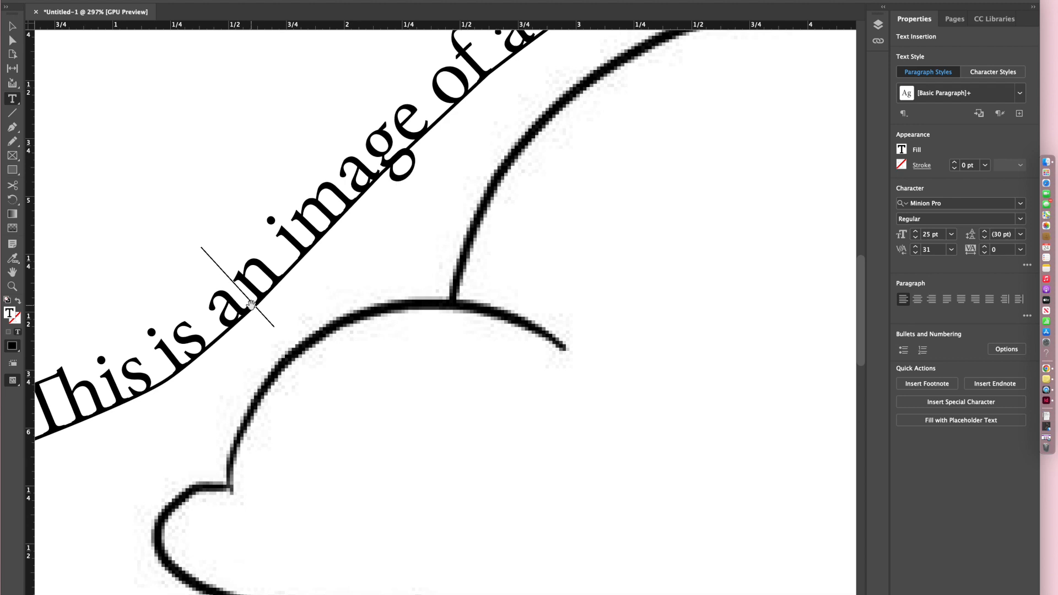
key(alt+Left)
key(alt+Left)
scroll(273, 337, down, 5)
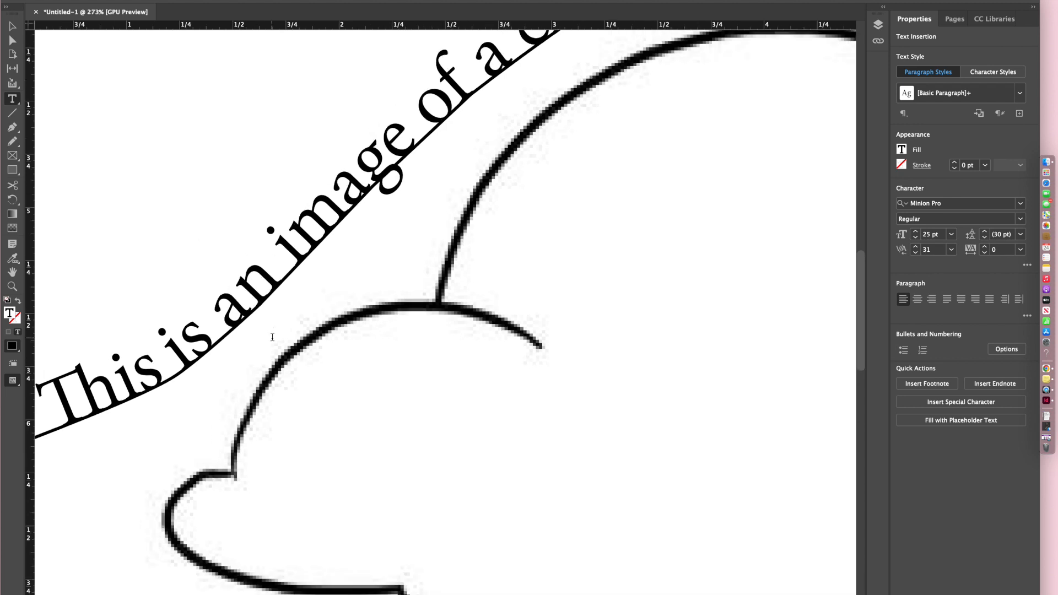
scroll(273, 336, down, 1)
scroll(457, 73, up, 2)
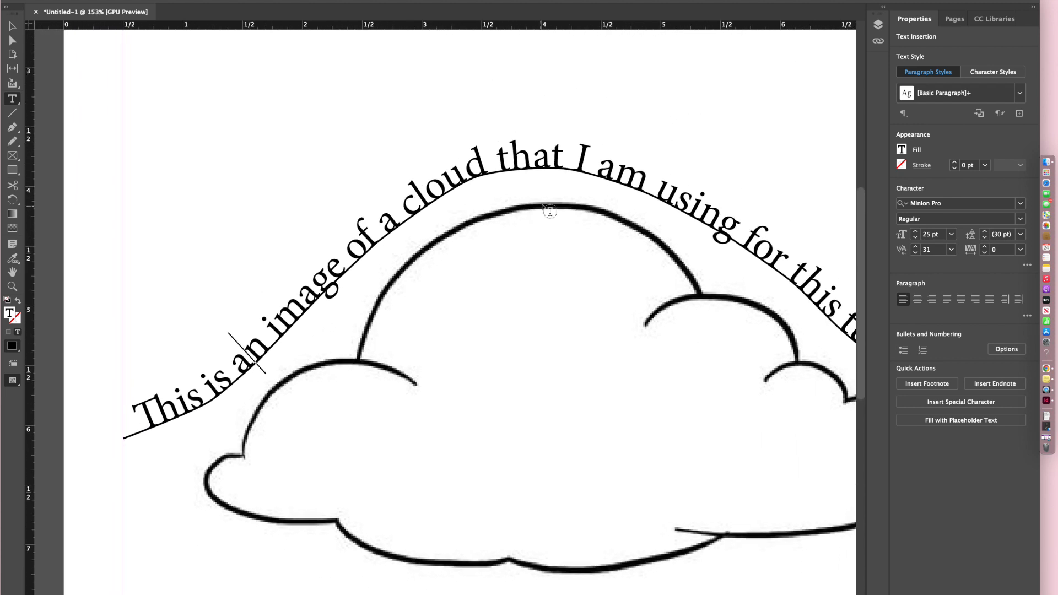
click(338, 207)
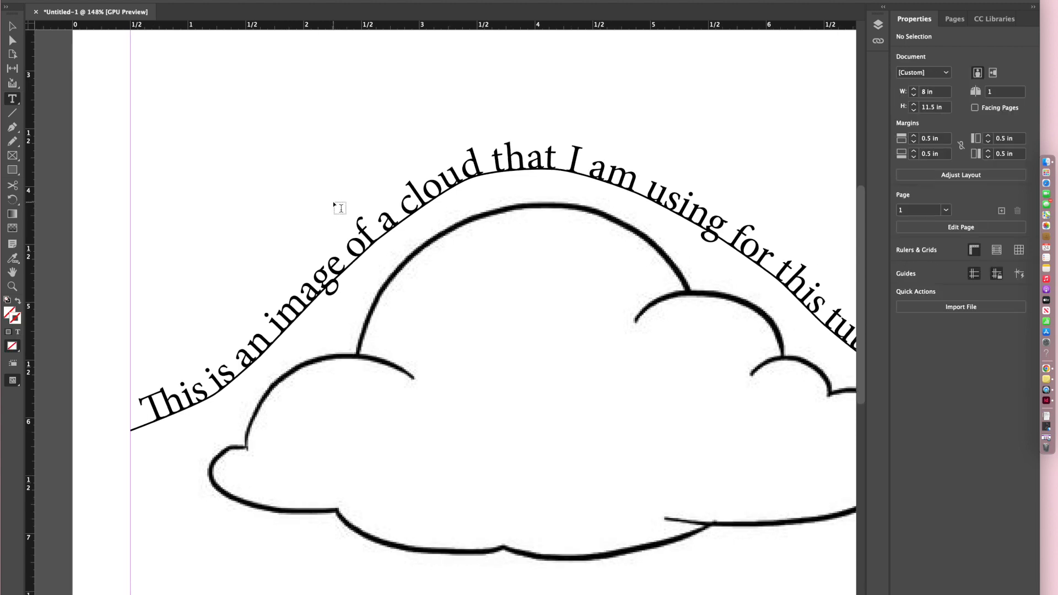
scroll(337, 207, down, 3)
scroll(341, 208, up, 1)
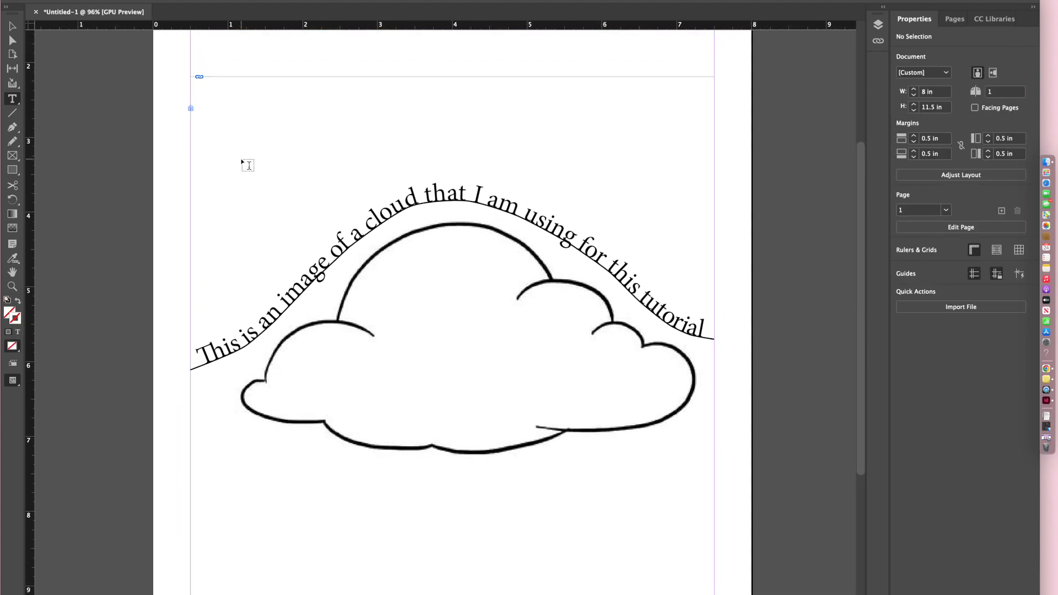
- Remove the text path's black stroke by setting its stroke colour to [None], and deselect the path
click(14, 27)
click(426, 204)
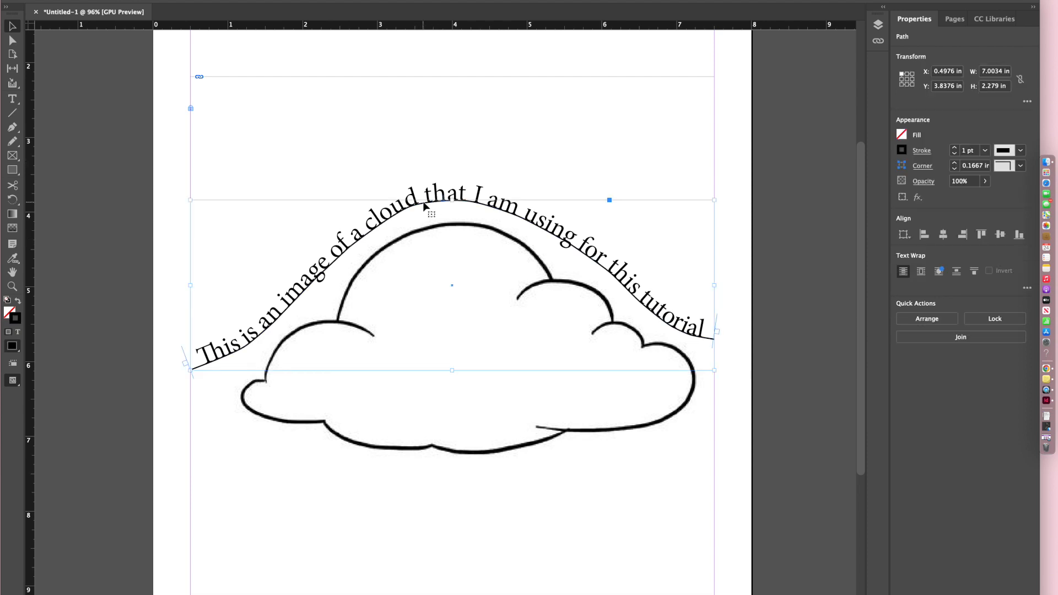
click(902, 150)
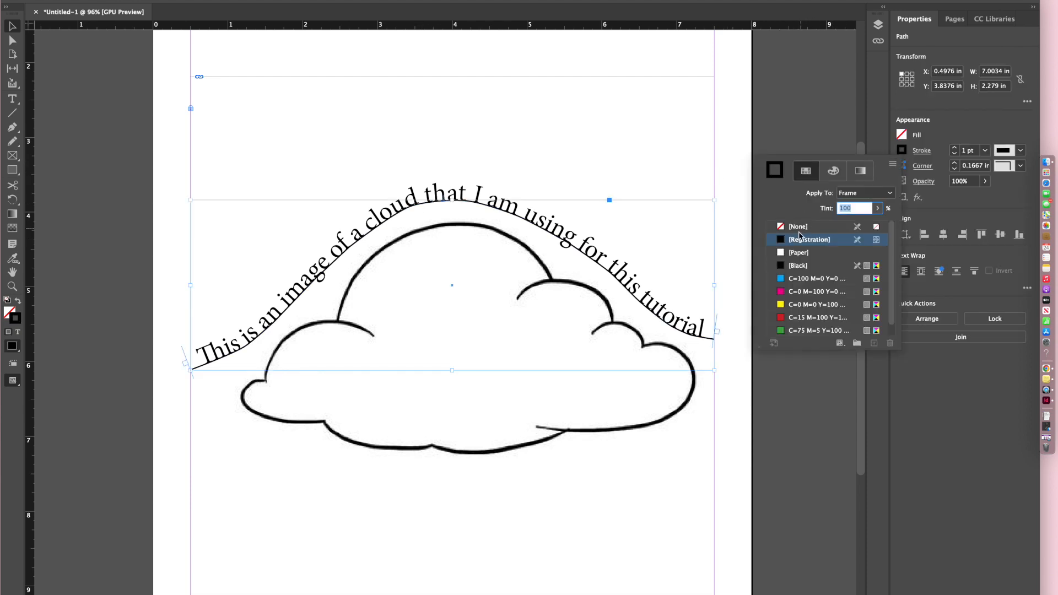
click(799, 228)
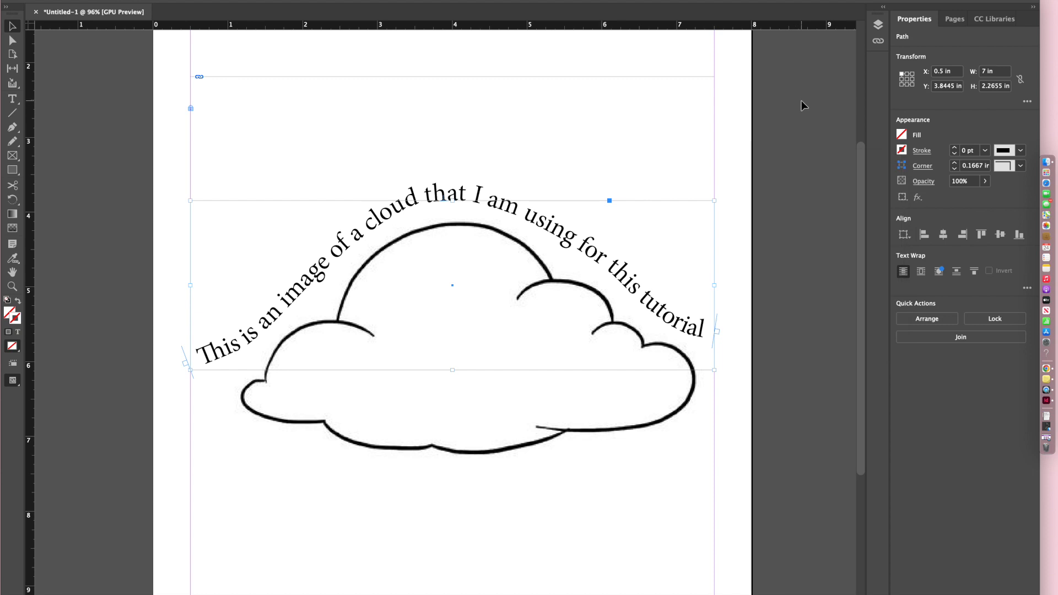
click(812, 145)
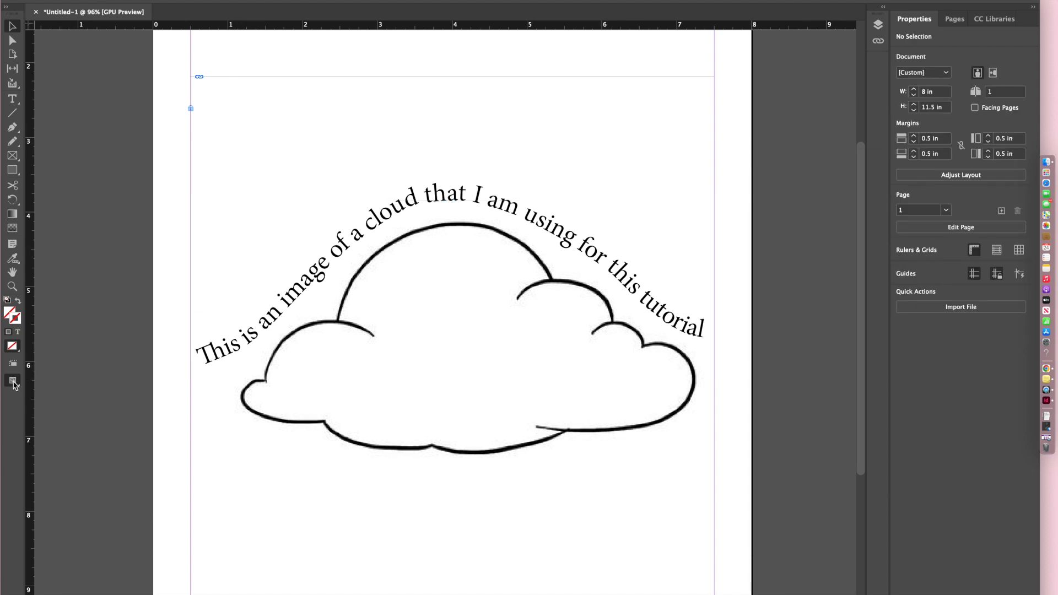
- Switch the screen mode to Preview to hide the guides and frame edges and view the finished page
drag(12, 381, 37, 413)
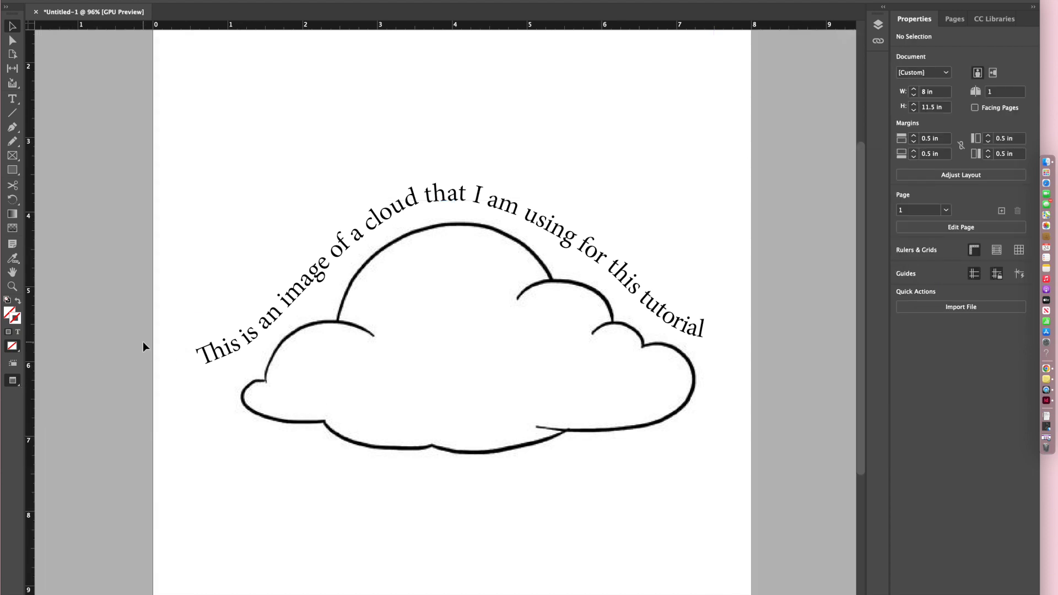
scroll(132, 353, down, 5)
scroll(133, 353, left, 4)
scroll(133, 355, right, 2)
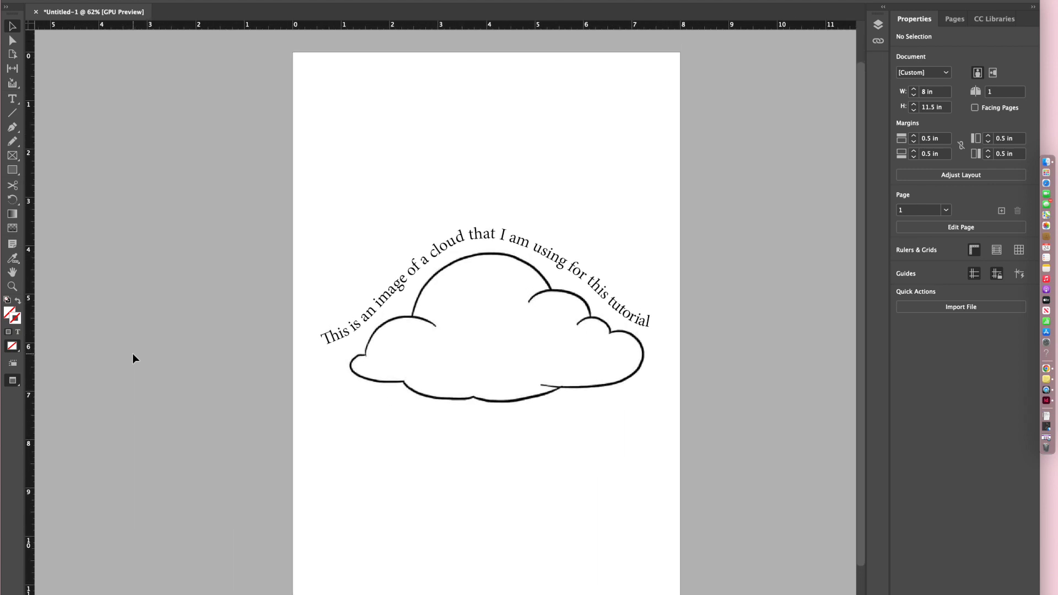